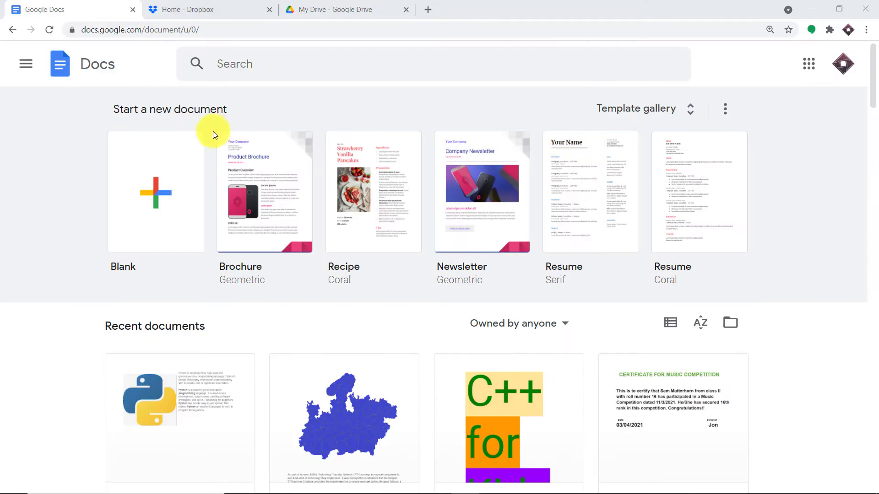
Step: Create a blank document and title it "Java Programming"
{"action": "left_click", "coordinate": [157, 215]}
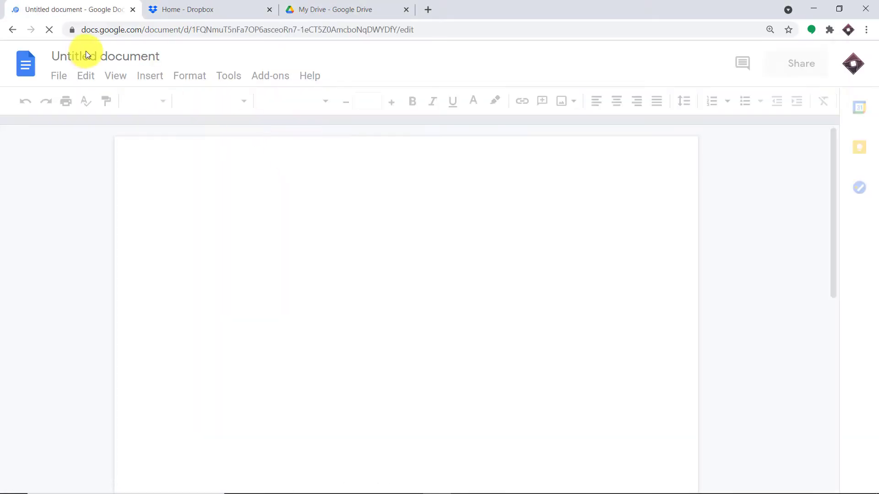
{"action": "left_click", "coordinate": [90, 54]}
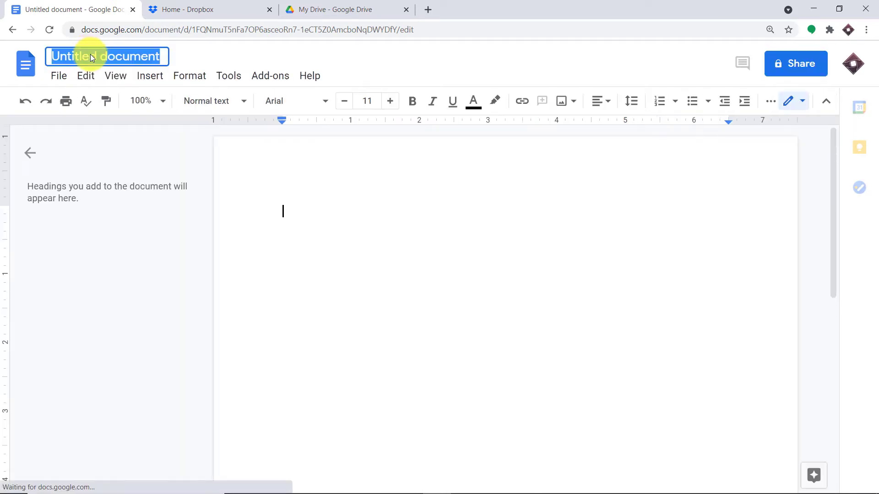
{"action": "type", "text": "J"}
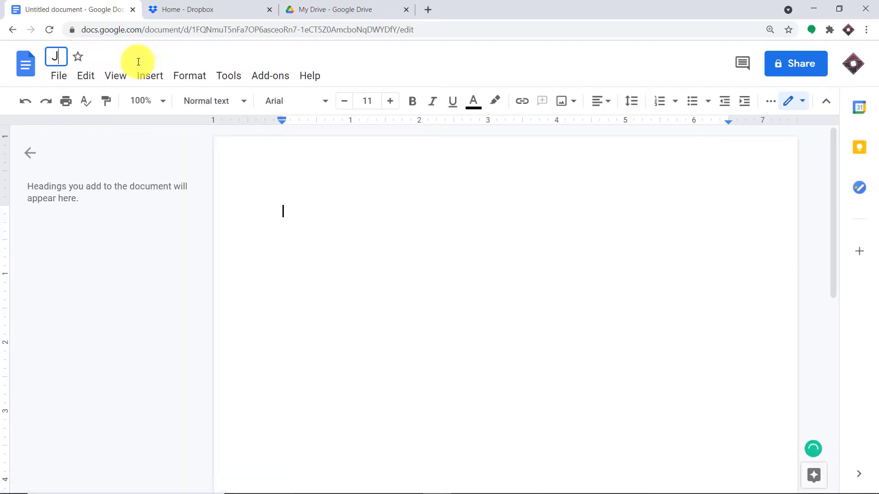
{"action": "type", "text": "ava progr"}
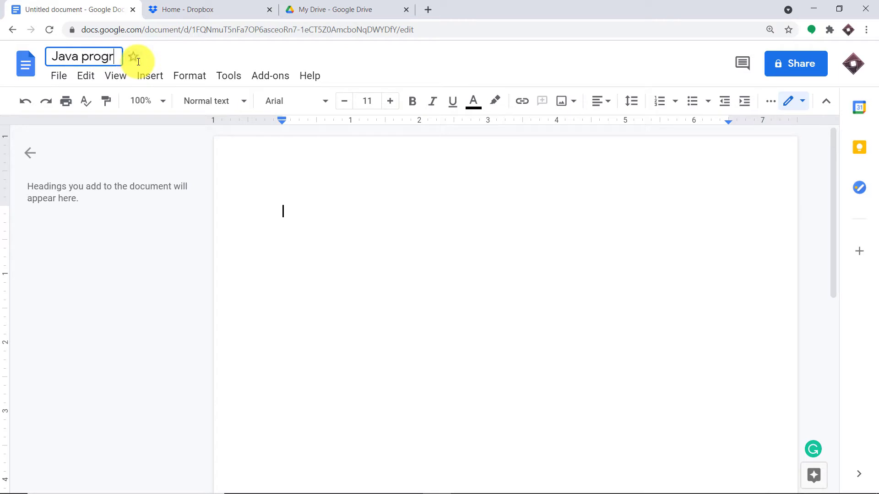
{"action": "type", "text": "amming"}
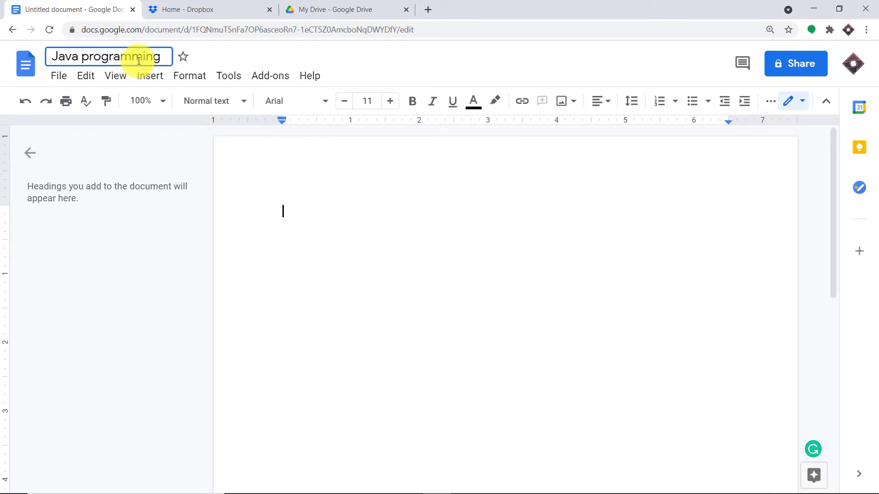
{"action": "left_click", "coordinate": [88, 63]}
{"action": "key", "text": "BackSpace"}
{"action": "type", "text": "P"}
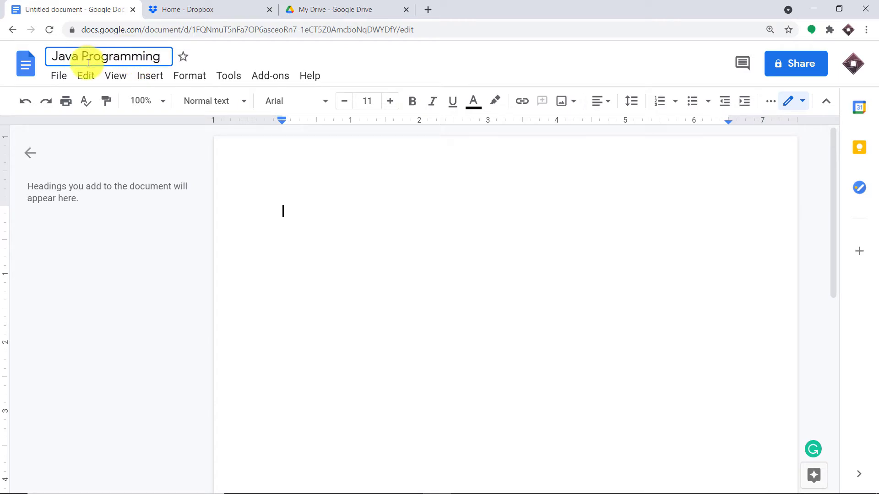
{"action": "left_click", "coordinate": [326, 179]}
Step: Switch to Edge and copy the selected paragraphs on page 3 of Java Programming For Kids.pdf into the new document
{"action": "mouse_move", "coordinate": [396, 492]}
{"action": "mouse_move", "coordinate": [294, 480]}
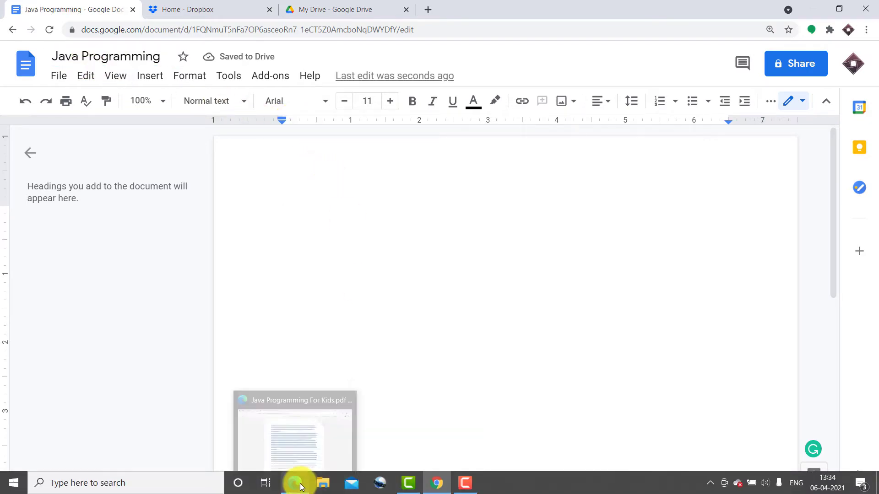
{"action": "left_click", "coordinate": [300, 457]}
{"action": "right_click", "coordinate": [371, 255]}
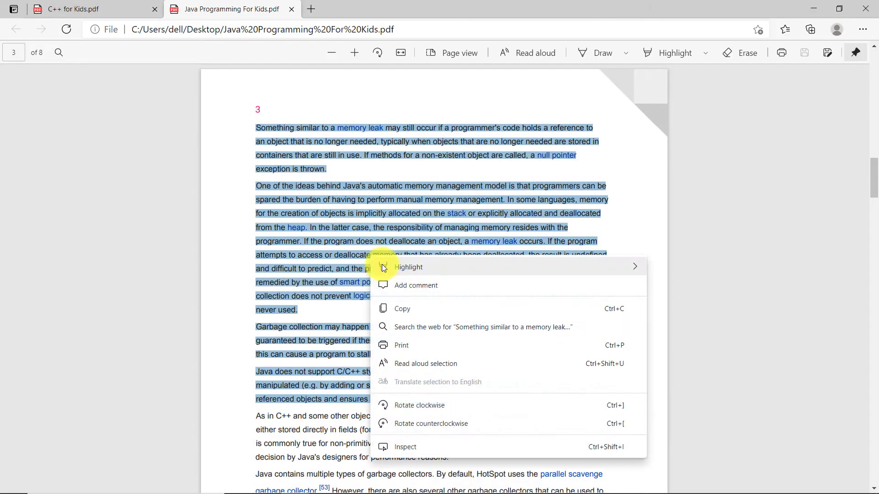
{"action": "left_click", "coordinate": [409, 311]}
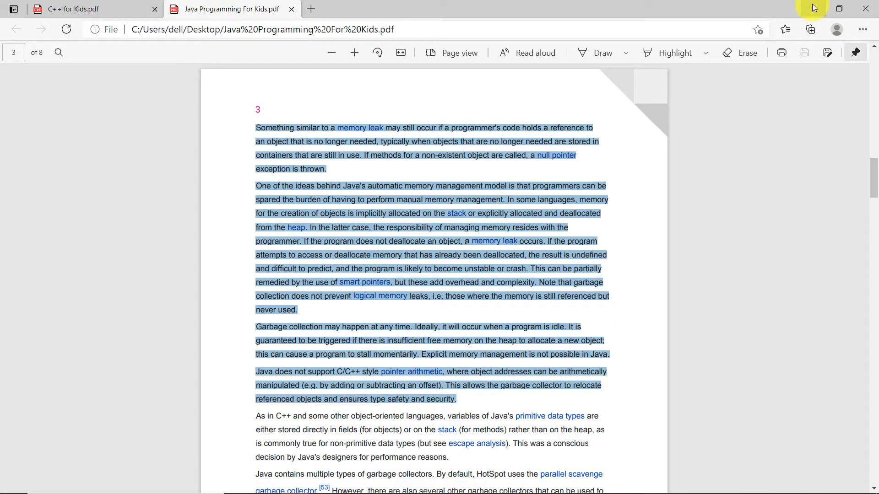
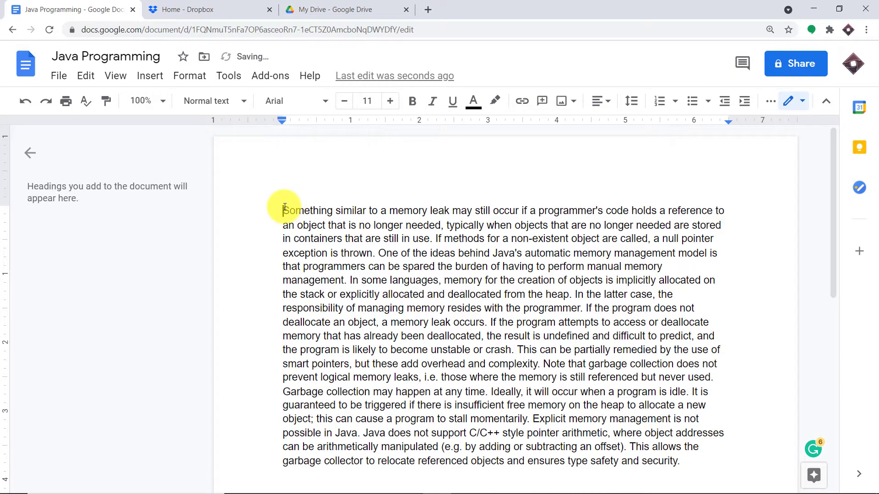
Step: Insert about eleven blank lines above the pasted text to make room at the start of the document
{"action": "key", "text": "Return"}
{"action": "key", "text": "Return"}
{"action": "key", "text": "Return"}
{"action": "key", "text": "Return"}
{"action": "key", "text": "Return"}
{"action": "key", "text": "Return"}
{"action": "key", "text": "Return"}
{"action": "key", "text": "Return"}
{"action": "key", "text": "Return"}
{"action": "key", "text": "Return"}
{"action": "key", "text": "Return"}
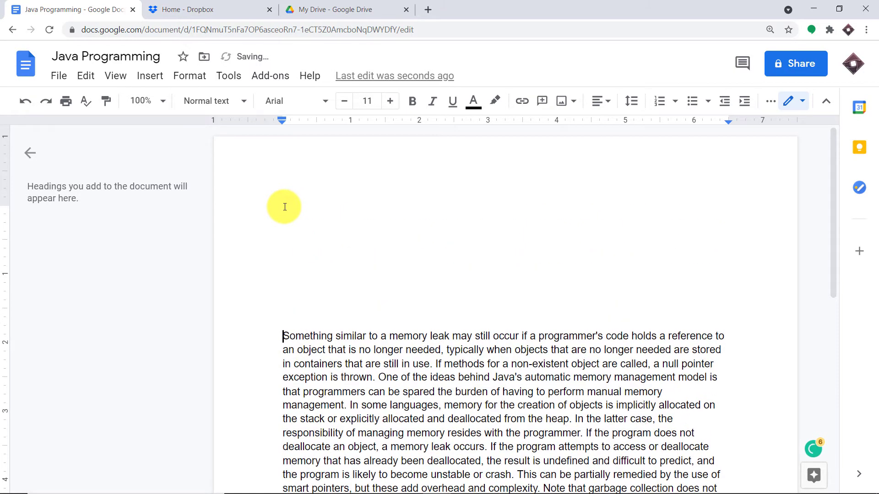
Step: Switch to the PDF in Edge and copy a screenshot of the "Java for Kids" title on page 1, about 732x894 pixels
{"action": "mouse_move", "coordinate": [390, 490]}
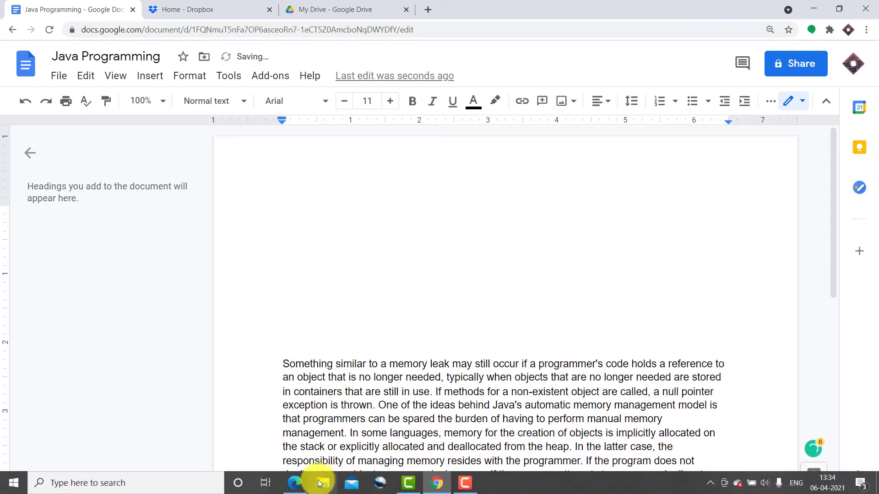
{"action": "mouse_move", "coordinate": [294, 483]}
{"action": "left_click", "coordinate": [293, 460]}
{"action": "scroll", "coordinate": [508, 274], "scroll_direction": "up", "scroll_amount": 20}
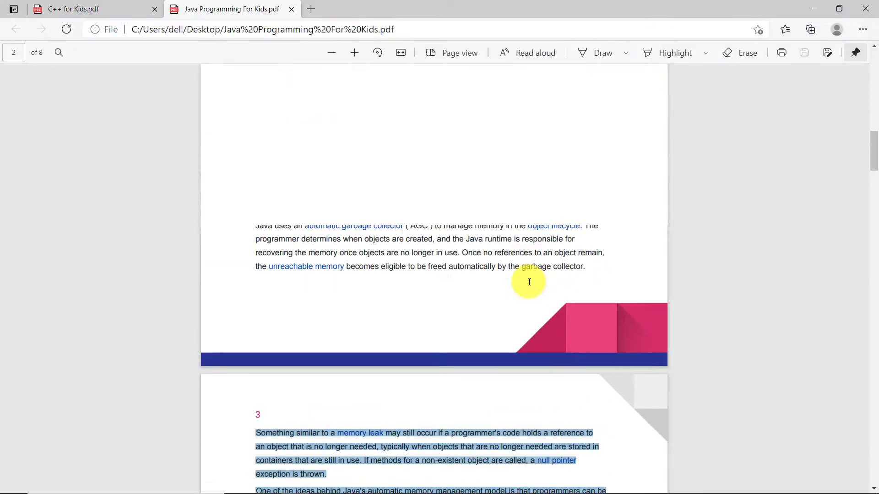
{"action": "scroll", "coordinate": [510, 269], "scroll_direction": "down", "scroll_amount": 2}
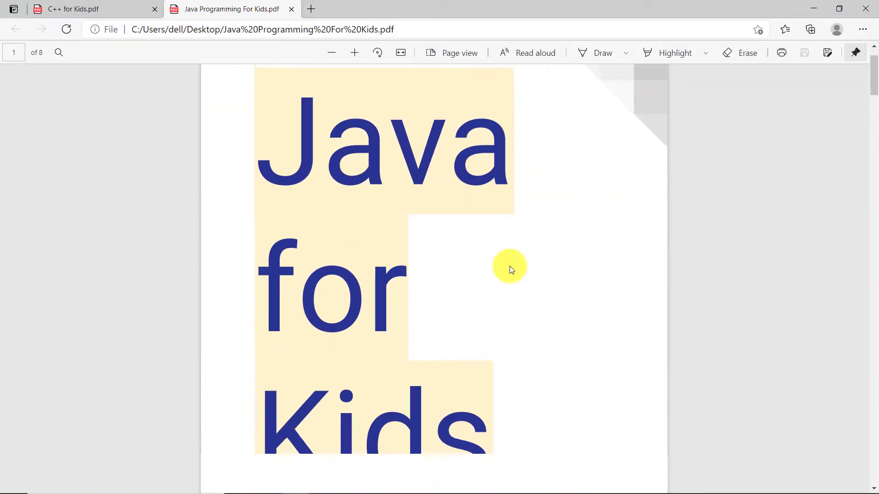
{"action": "key", "text": "ctrl+shift+s"}
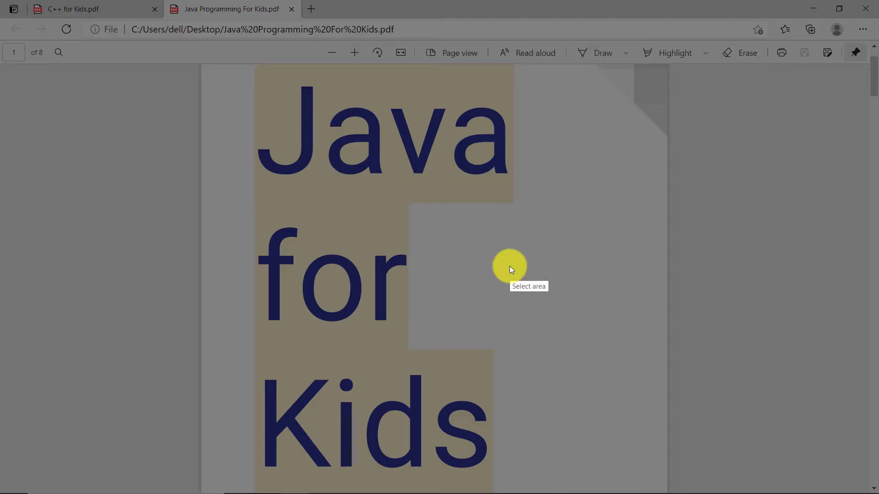
{"action": "mouse_move", "coordinate": [248, 78]}
{"action": "left_mouse_down"}
{"action": "mouse_move", "coordinate": [284, 261]}
{"action": "mouse_move", "coordinate": [583, 486]}
{"action": "left_mouse_up"}
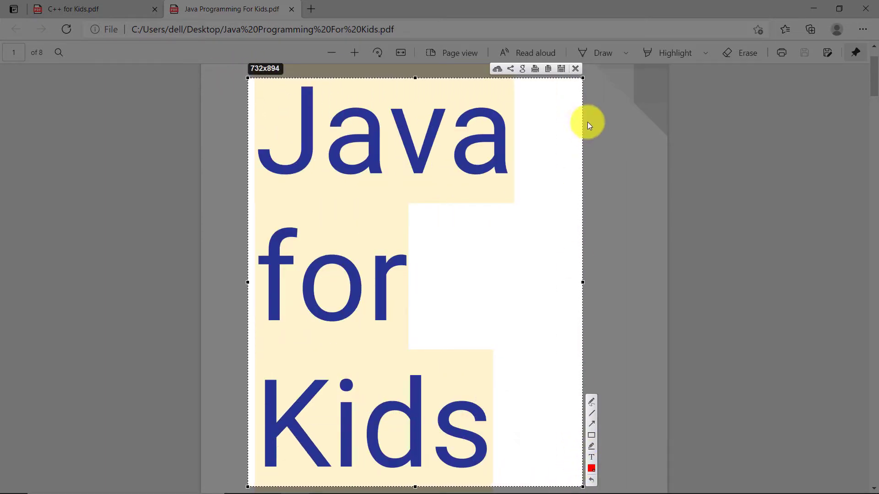
{"action": "left_click", "coordinate": [549, 69]}
Step: Switch back to Google Docs, paste the title screenshot above the body text, and review the document
{"action": "mouse_move", "coordinate": [486, 485]}
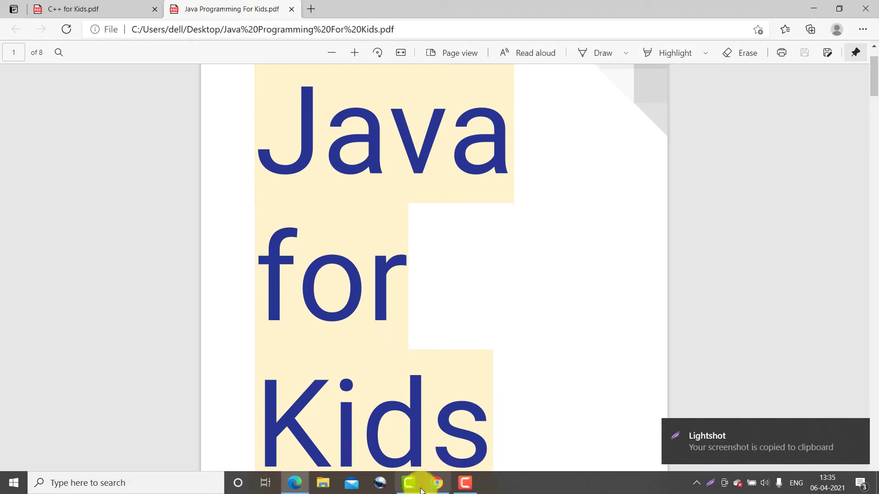
{"action": "mouse_move", "coordinate": [435, 482]}
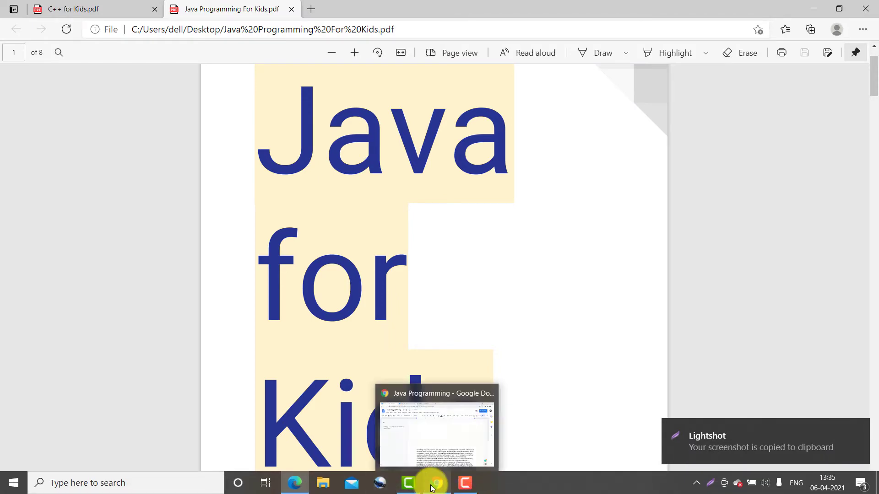
{"action": "left_click", "coordinate": [454, 445]}
{"action": "left_click", "coordinate": [320, 213]}
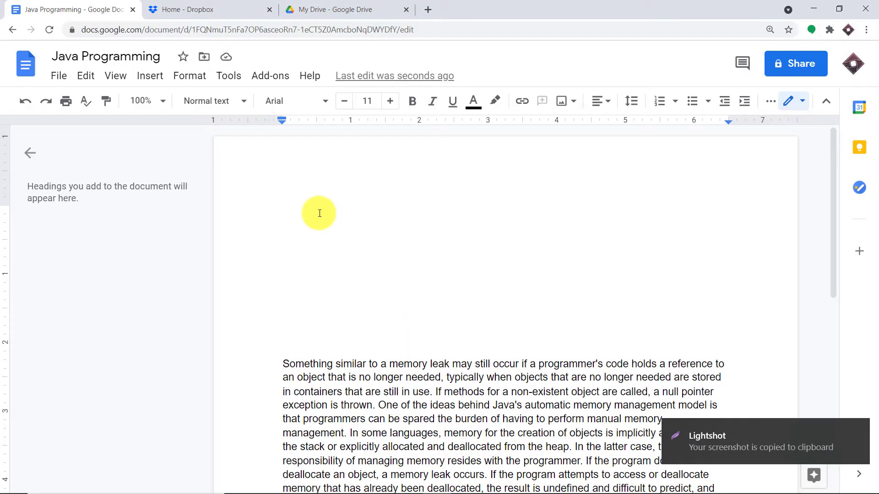
{"action": "key", "text": "ctrl+v"}
{"action": "scroll", "coordinate": [405, 240], "scroll_direction": "up", "scroll_amount": 4}
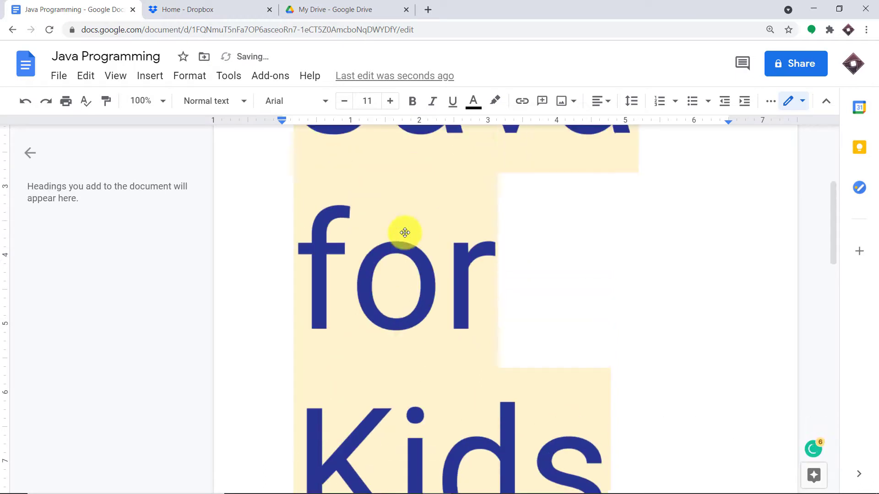
{"action": "scroll", "coordinate": [412, 235], "scroll_direction": "up", "scroll_amount": 1}
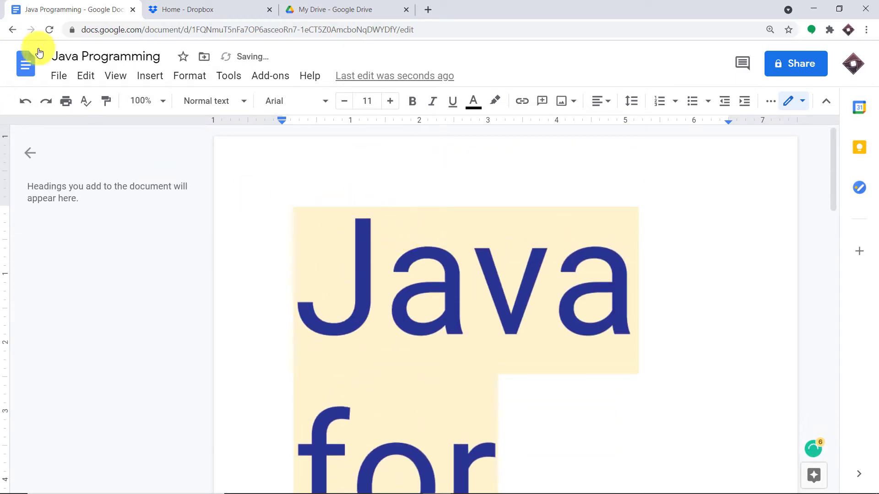
{"action": "scroll", "coordinate": [435, 219], "scroll_direction": "down", "scroll_amount": 15}
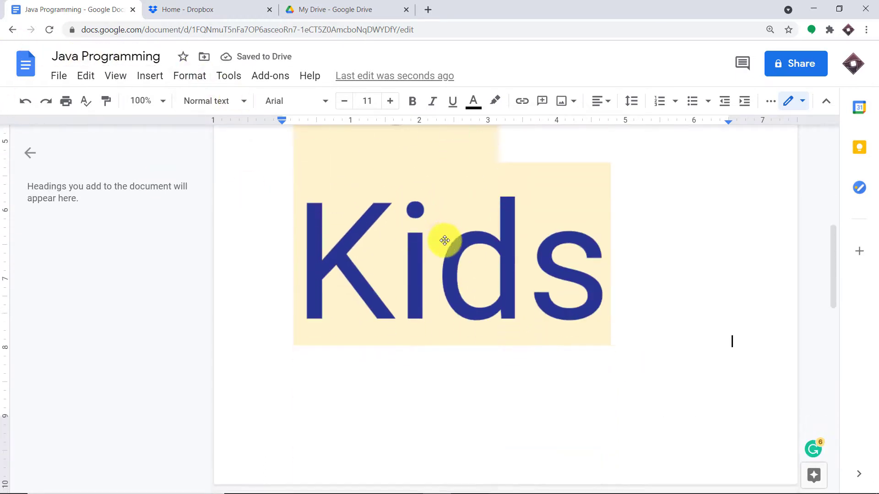
{"action": "scroll", "coordinate": [444, 259], "scroll_direction": "down", "scroll_amount": 8}
{"action": "scroll", "coordinate": [417, 212], "scroll_direction": "up", "scroll_amount": 15}
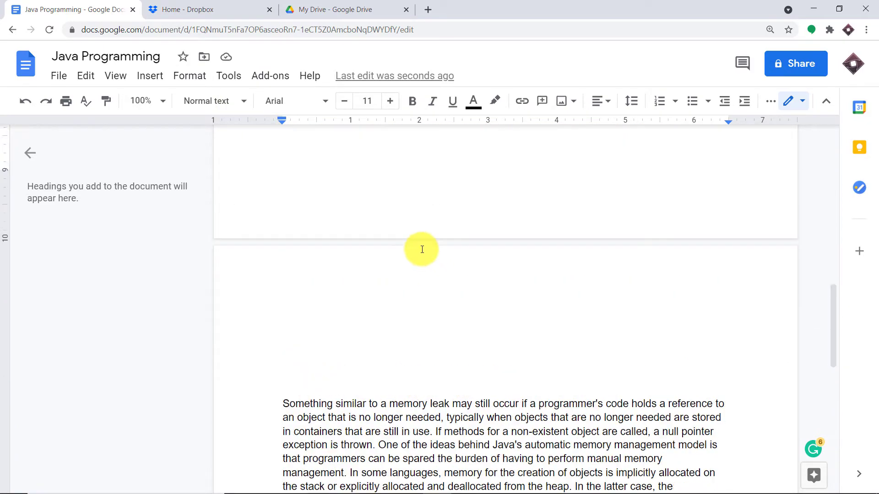
{"action": "scroll", "coordinate": [404, 222], "scroll_direction": "up", "scroll_amount": 6}
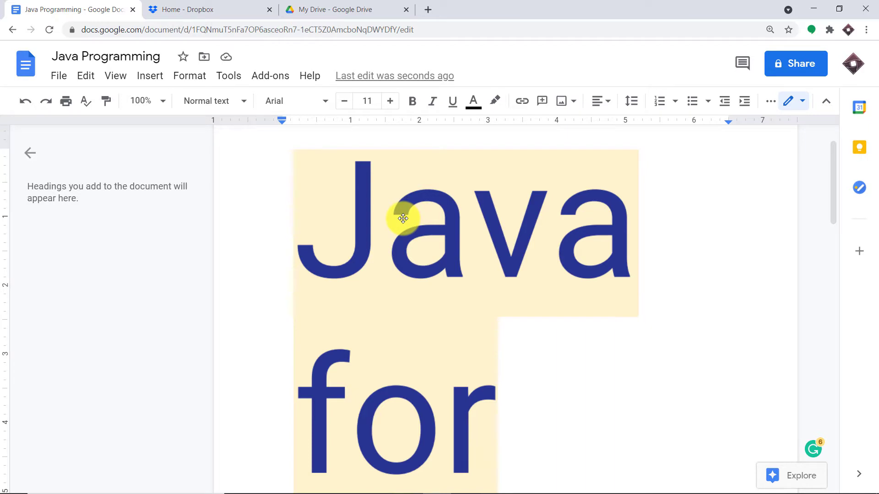
Step: Move the document to Programming Folder in My Drive
{"action": "left_click", "coordinate": [59, 76]}
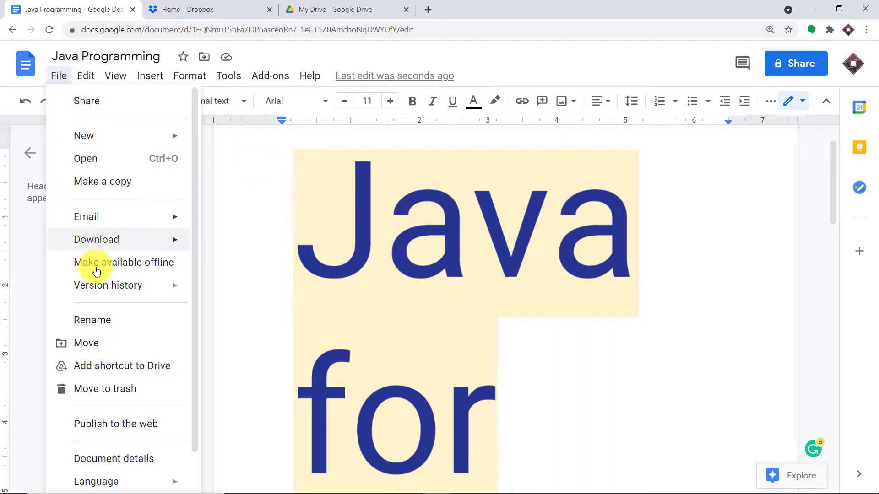
{"action": "left_click", "coordinate": [113, 350]}
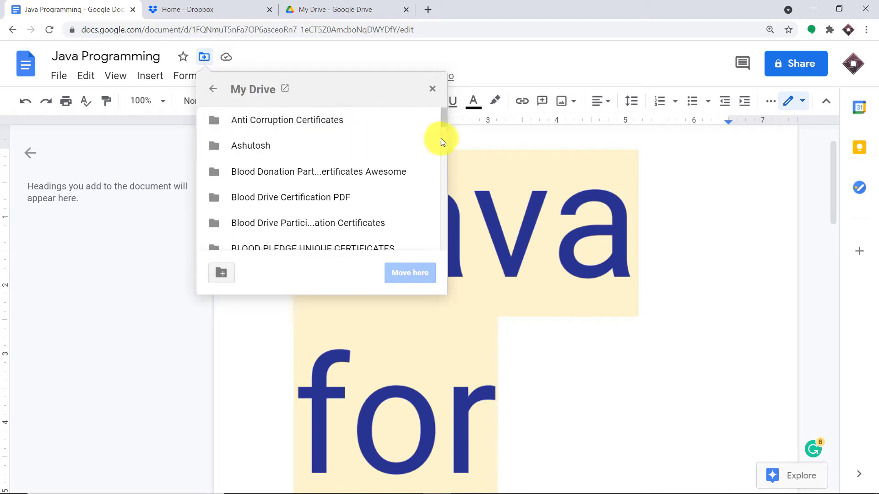
{"action": "scroll", "coordinate": [436, 166], "scroll_direction": "down", "scroll_amount": 5}
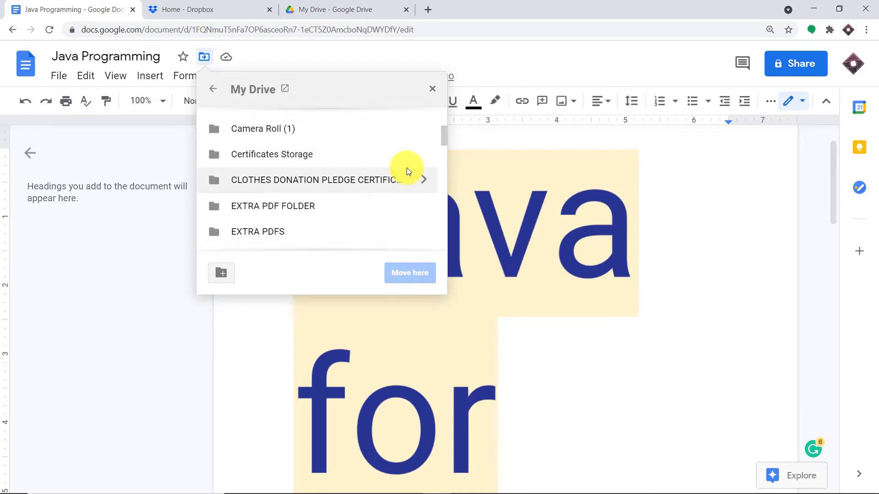
{"action": "scroll", "coordinate": [394, 172], "scroll_direction": "down", "scroll_amount": 7}
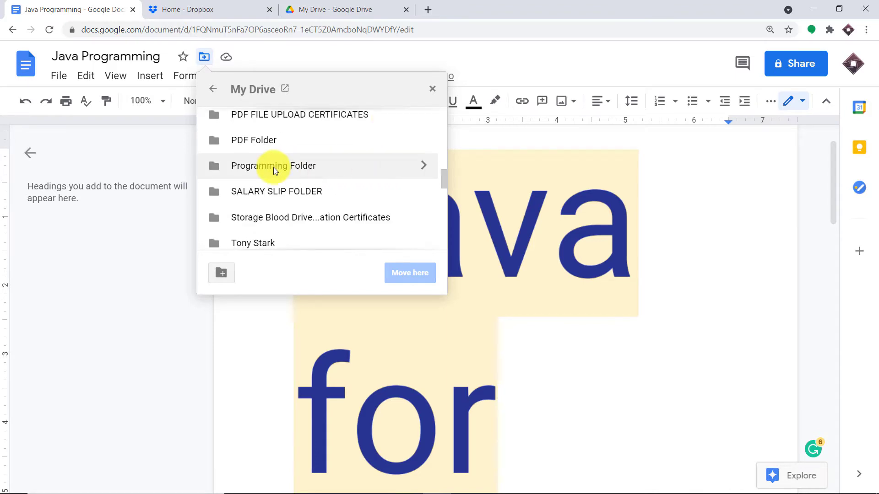
{"action": "left_click", "coordinate": [265, 167]}
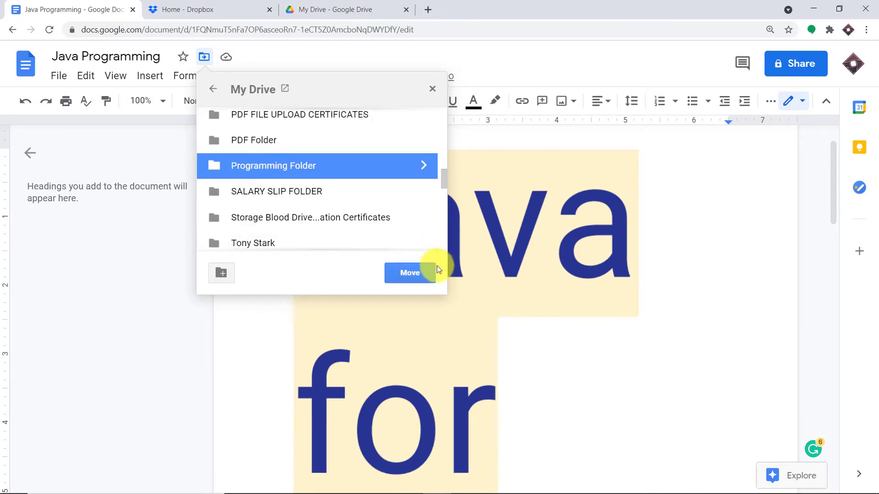
{"action": "left_click", "coordinate": [418, 271]}
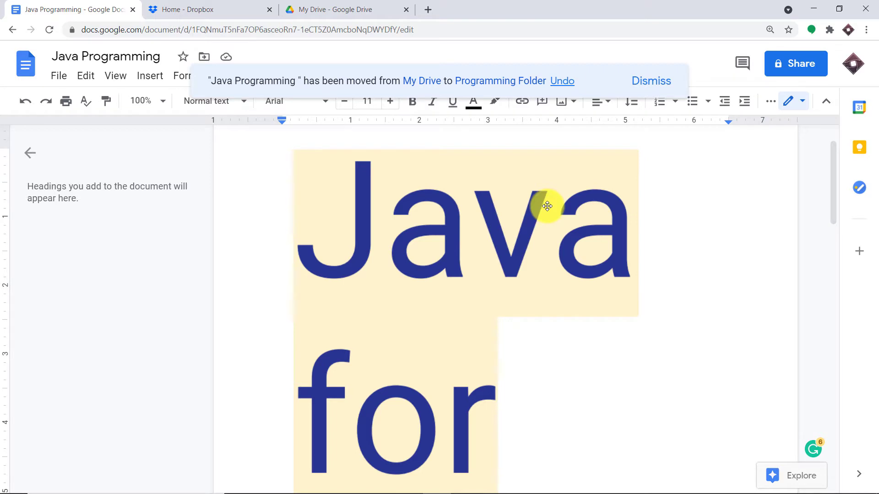
Step: Switch to Dropbox, refresh the home page, and open the preview of Java Programming.docx to review its pages
{"action": "left_click", "coordinate": [200, 7]}
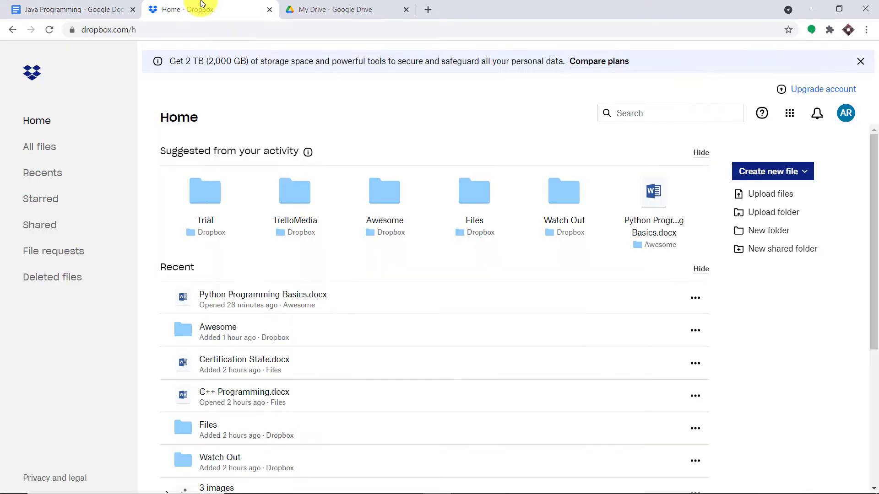
{"action": "left_click", "coordinate": [49, 30]}
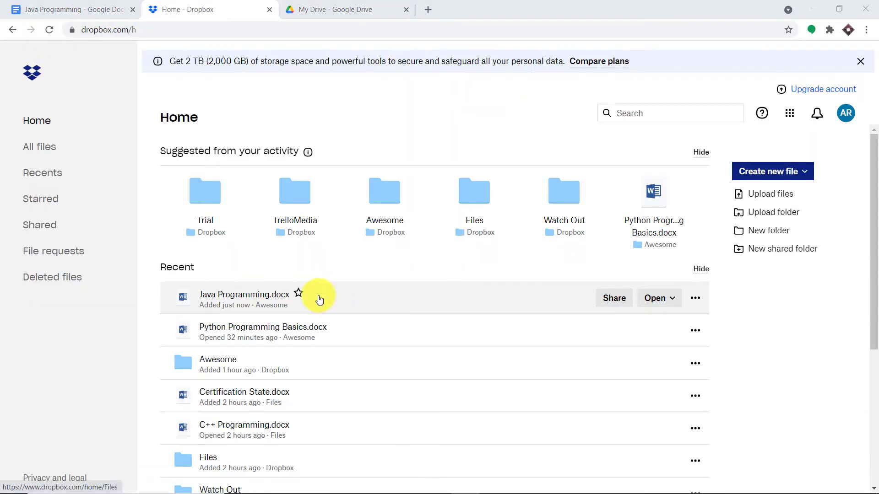
{"action": "left_click", "coordinate": [247, 295]}
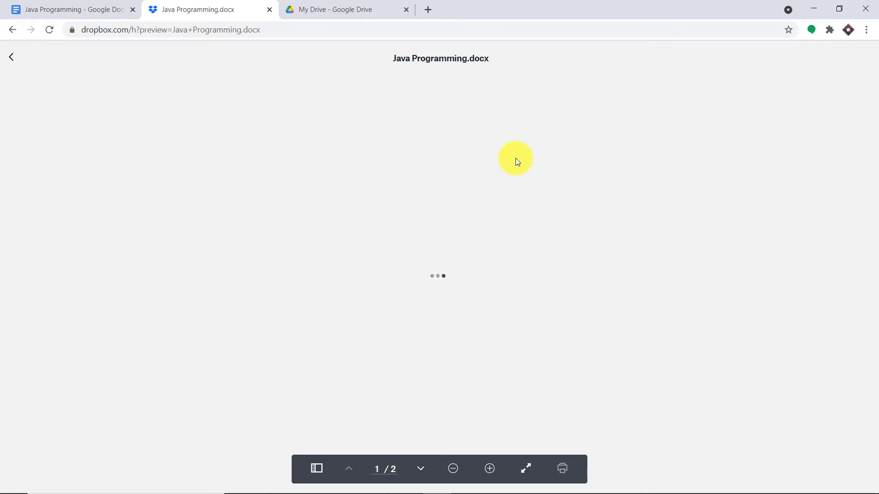
{"action": "scroll", "coordinate": [459, 226], "scroll_direction": "down", "scroll_amount": 5}
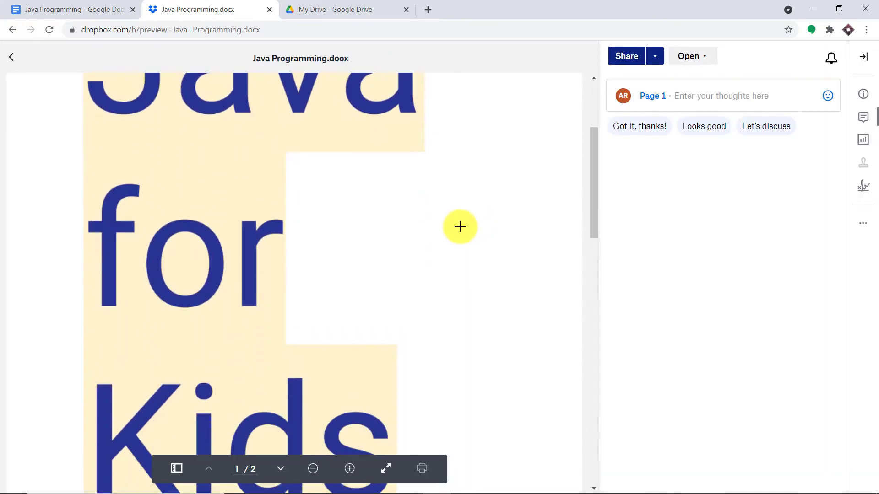
{"action": "scroll", "coordinate": [437, 208], "scroll_direction": "down", "scroll_amount": 15}
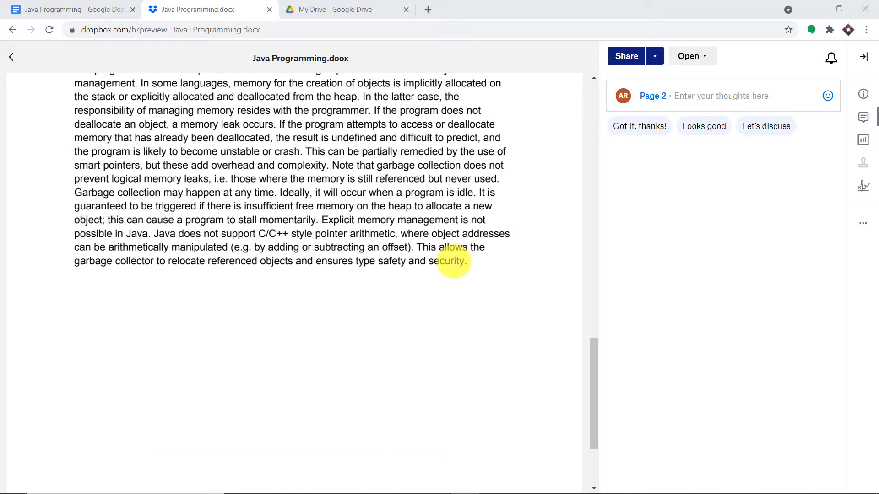
Step: Go to pabbly.com in a new browser tab and sign in to access the Connect application
{"action": "left_click", "coordinate": [430, 9]}
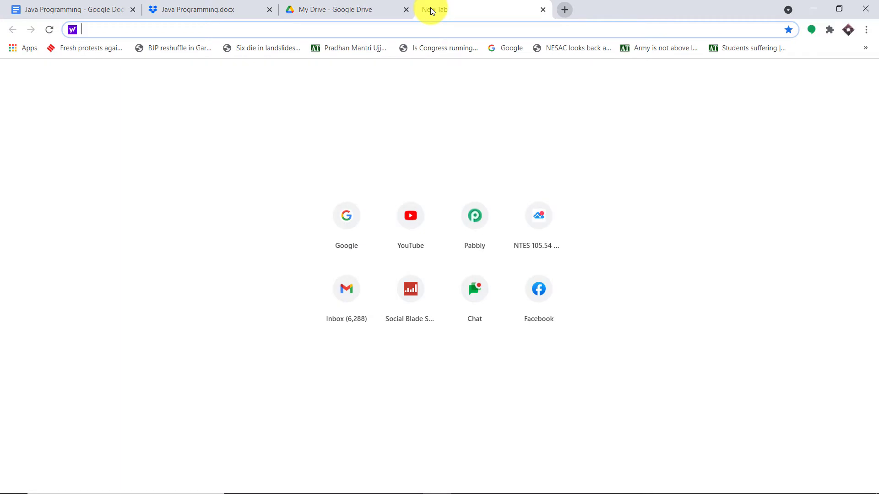
{"action": "type", "text": "pa"}
{"action": "key", "text": "Return"}
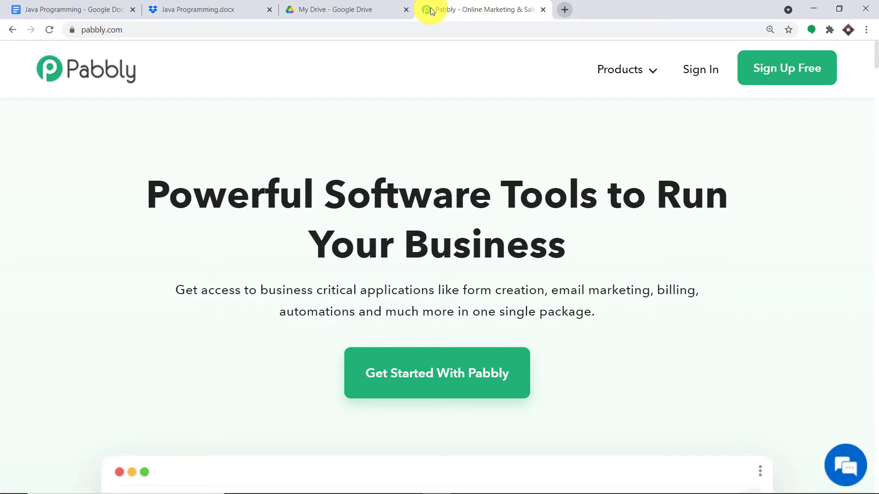
{"action": "left_click", "coordinate": [692, 72]}
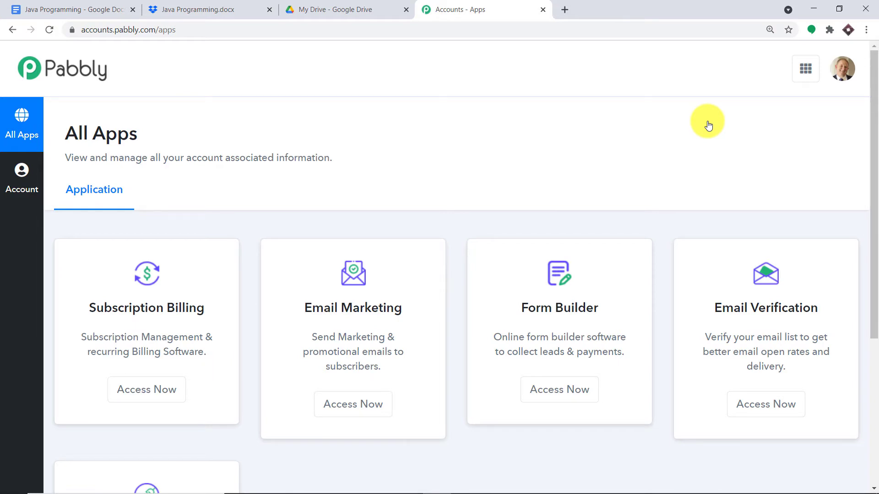
{"action": "scroll", "coordinate": [707, 133], "scroll_direction": "down", "scroll_amount": 5}
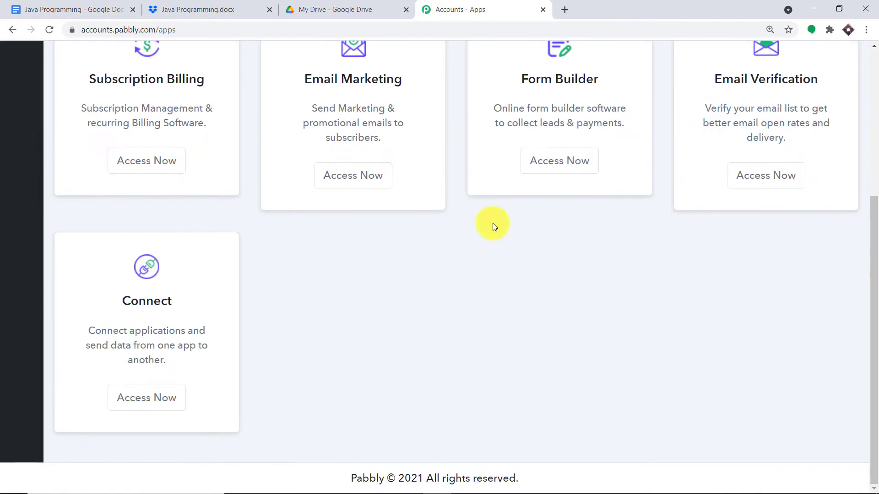
{"action": "left_click", "coordinate": [154, 399]}
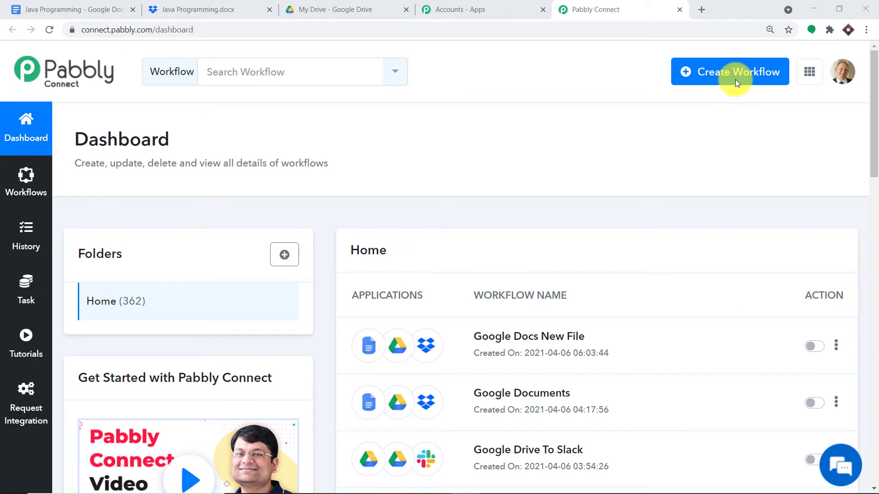
Step: Create a workflow named "Google Documents To Dropbox"
{"action": "left_click", "coordinate": [735, 78]}
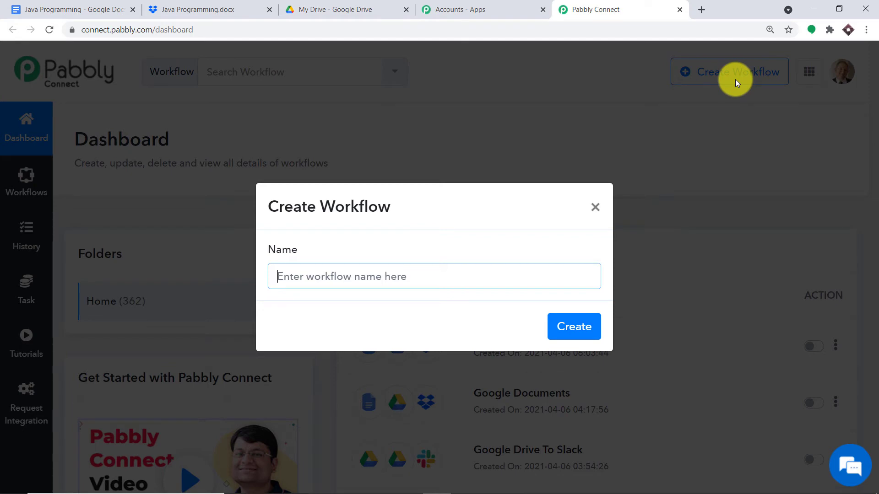
{"action": "type", "text": "Goo"}
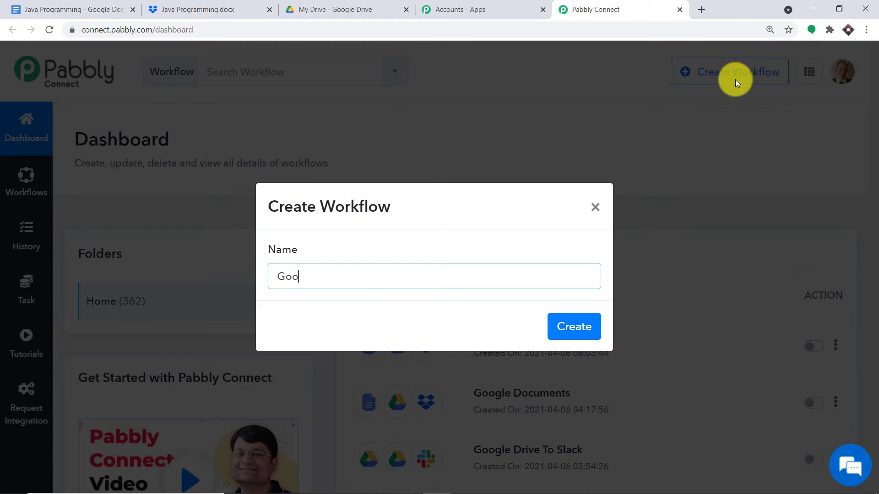
{"action": "type", "text": "gle Documents To Drop"}
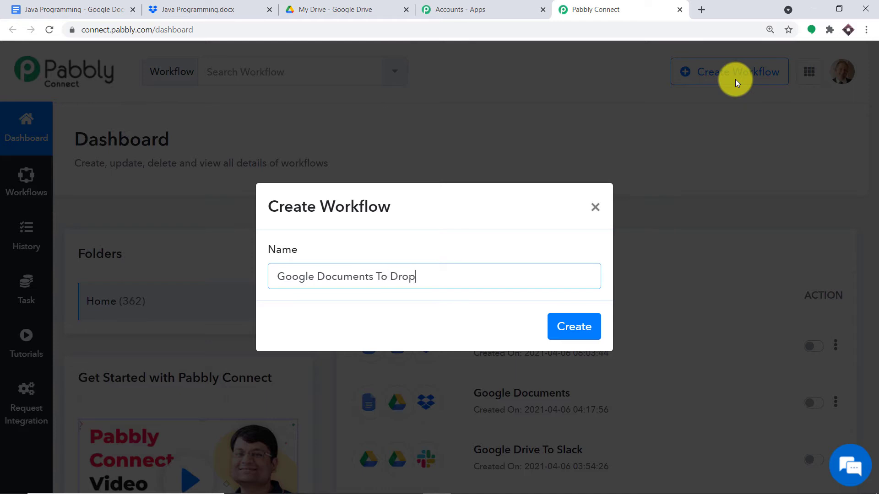
{"action": "type", "text": "box"}
{"action": "left_click", "coordinate": [586, 328]}
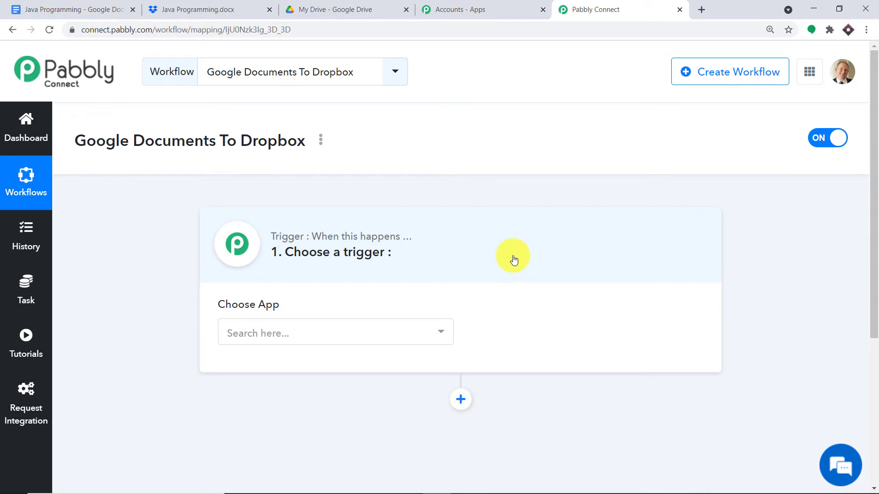
Step: Set the workflow's trigger app to Google Docs with New File as the trigger event
{"action": "left_click", "coordinate": [315, 335]}
{"action": "type", "text": "google docu"}
{"action": "key", "text": "BackSpace"}
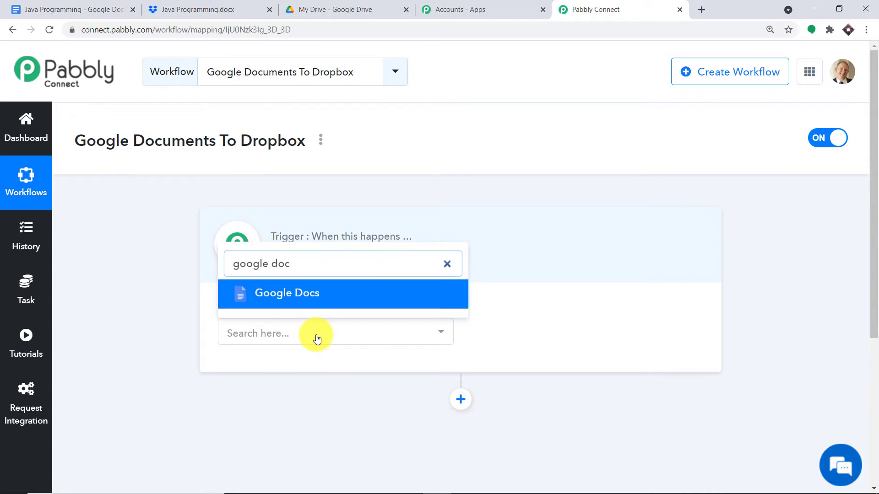
{"action": "left_click", "coordinate": [322, 296]}
{"action": "left_click", "coordinate": [552, 334]}
{"action": "left_click", "coordinate": [525, 397]}
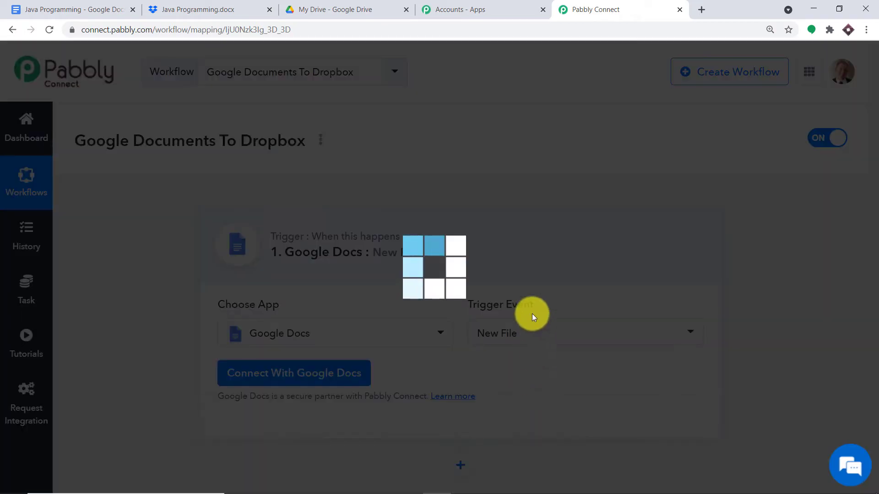
{"action": "scroll", "coordinate": [557, 257], "scroll_direction": "down", "scroll_amount": 2}
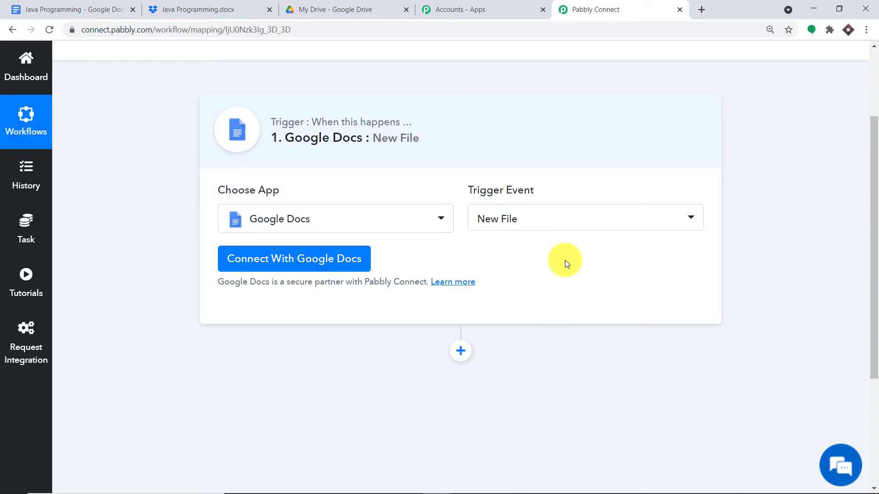
{"action": "left_click", "coordinate": [547, 229]}
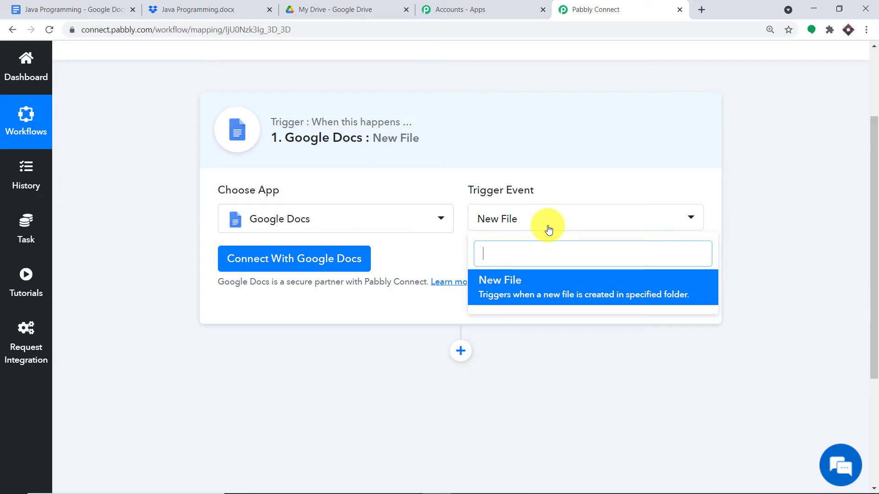
{"action": "left_click", "coordinate": [438, 251]}
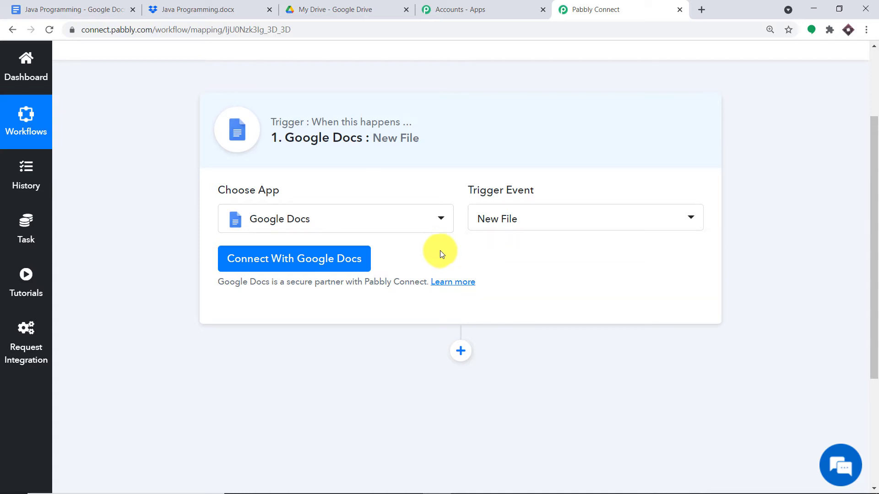
Step: Connect the trigger to Google Docs with new credentials, allowing Pabbly Connect Drive access to the Google account
{"action": "left_click", "coordinate": [325, 255]}
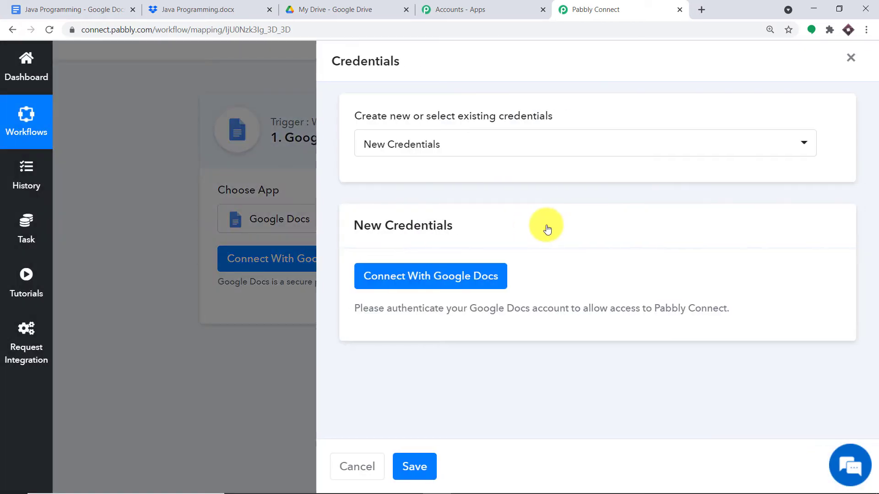
{"action": "left_click", "coordinate": [392, 280]}
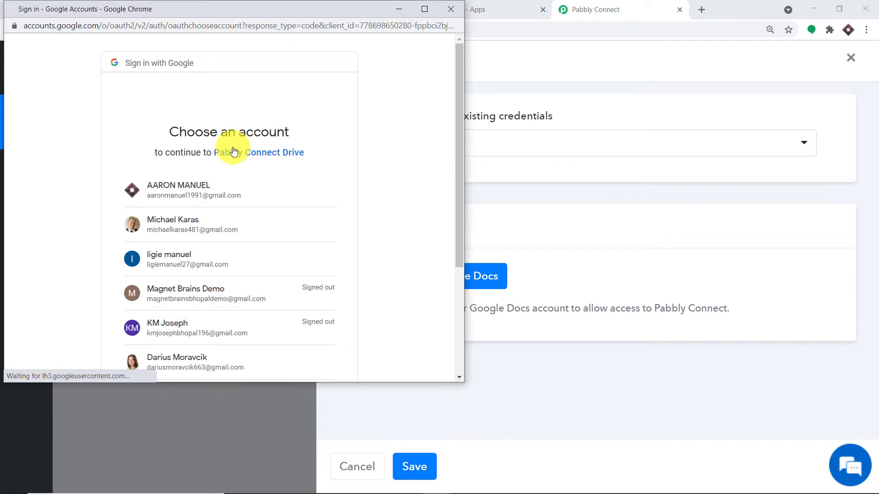
{"action": "left_click_drag", "start_coordinate": [319, 12], "coordinate": [746, 48]}
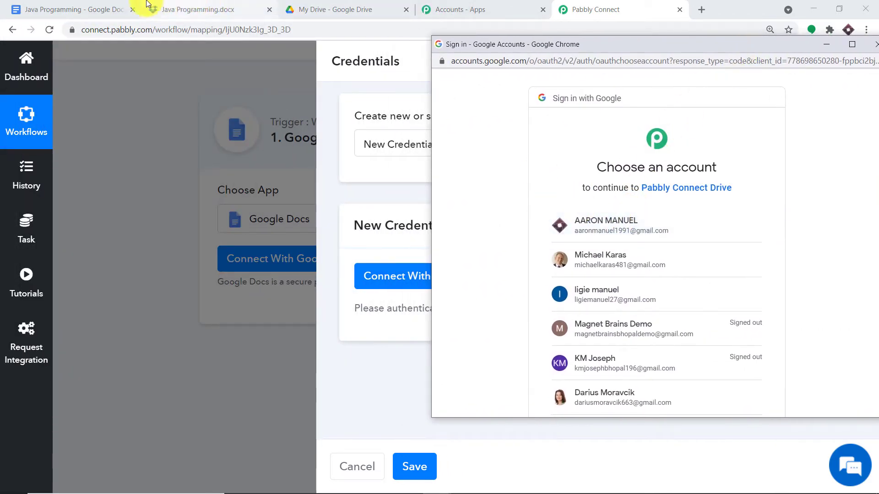
{"action": "left_click", "coordinate": [589, 227]}
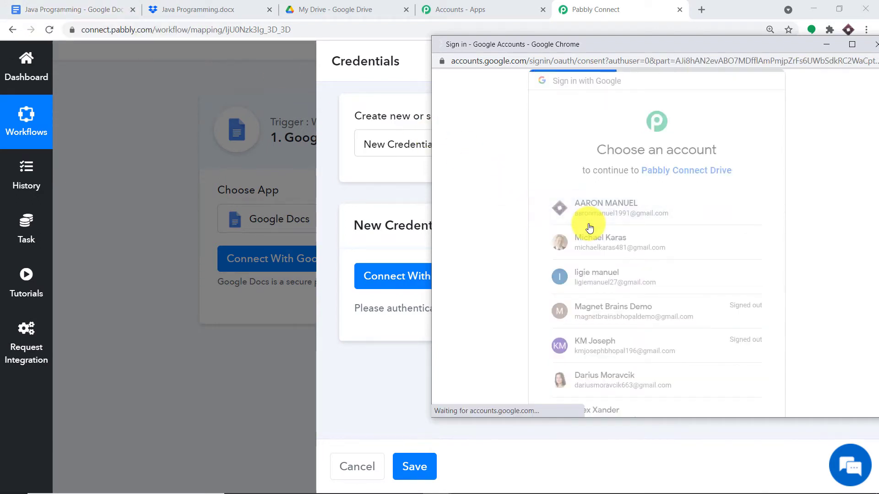
{"action": "scroll", "coordinate": [705, 225], "scroll_direction": "down", "scroll_amount": 2}
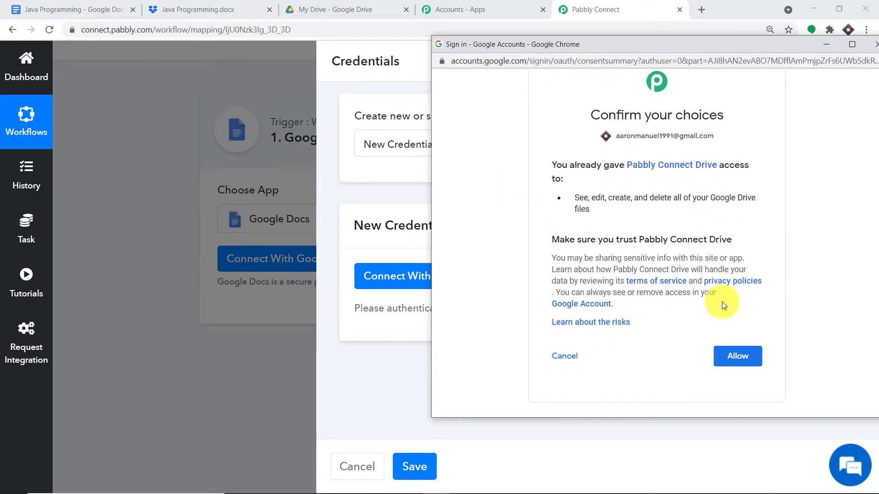
{"action": "left_click", "coordinate": [733, 357]}
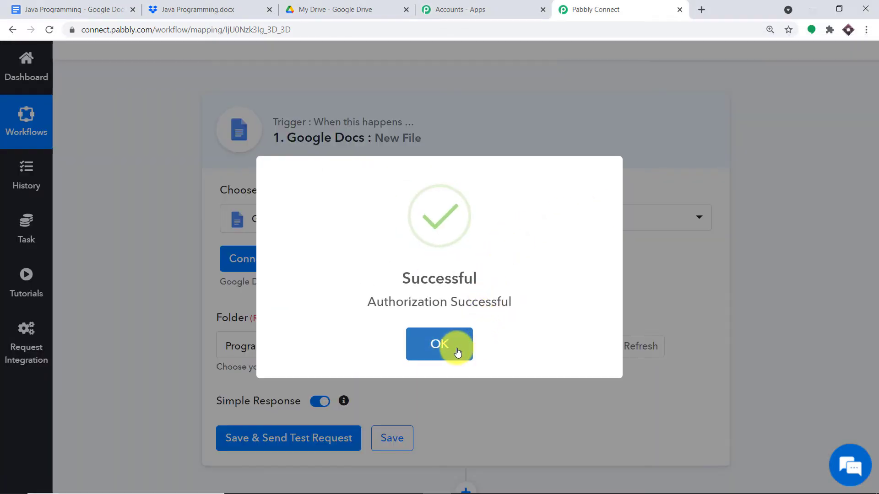
{"action": "left_click", "coordinate": [457, 347]}
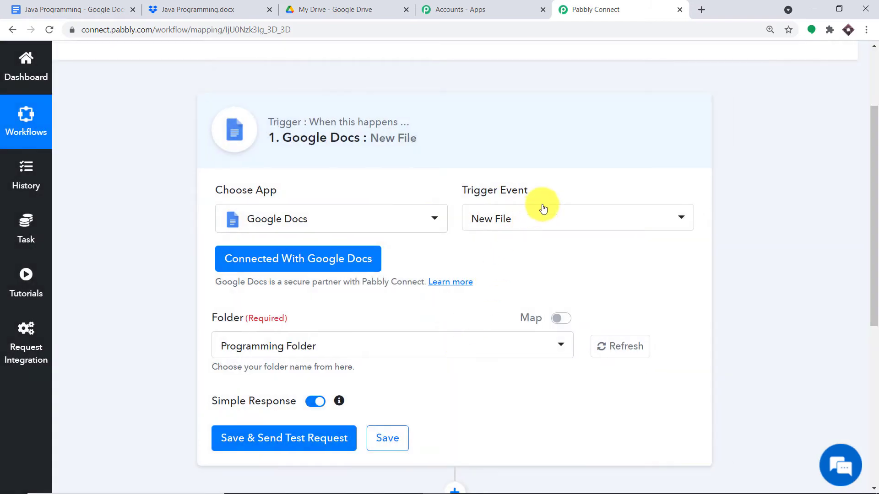
Step: Browse the trigger's list of available folders, keeping Programming Folder selected
{"action": "scroll", "coordinate": [592, 185], "scroll_direction": "down", "scroll_amount": 1}
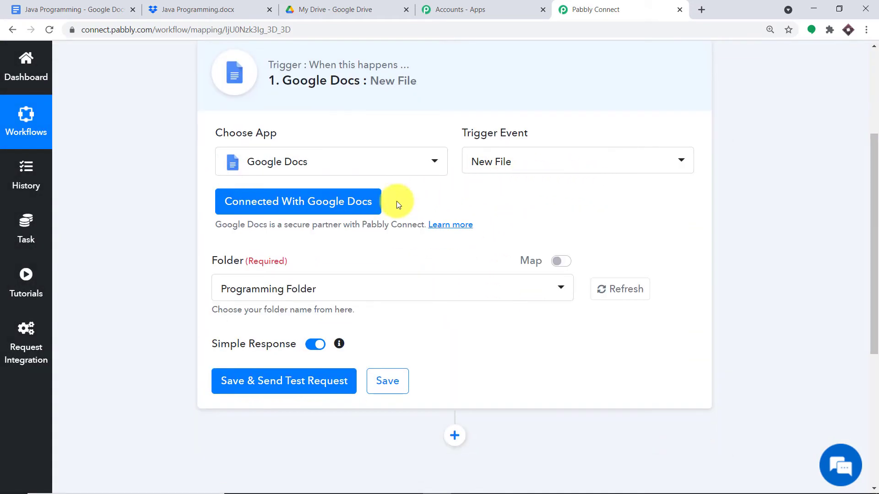
{"action": "left_click", "coordinate": [282, 293]}
{"action": "scroll", "coordinate": [402, 185], "scroll_direction": "down", "scroll_amount": 3}
{"action": "scroll", "coordinate": [402, 185], "scroll_direction": "down", "scroll_amount": 10}
{"action": "scroll", "coordinate": [405, 197], "scroll_direction": "up", "scroll_amount": 5}
{"action": "scroll", "coordinate": [403, 194], "scroll_direction": "up", "scroll_amount": 8}
{"action": "left_click", "coordinate": [560, 218]}
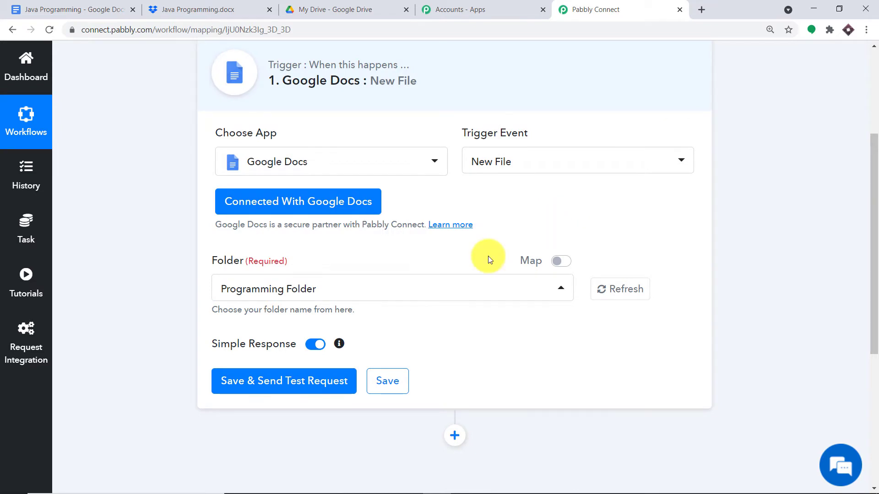
Step: Switch to Google Docs and create a blank document titled "Instructions for C++ Programming"
{"action": "left_click", "coordinate": [73, 10]}
{"action": "left_click", "coordinate": [21, 70]}
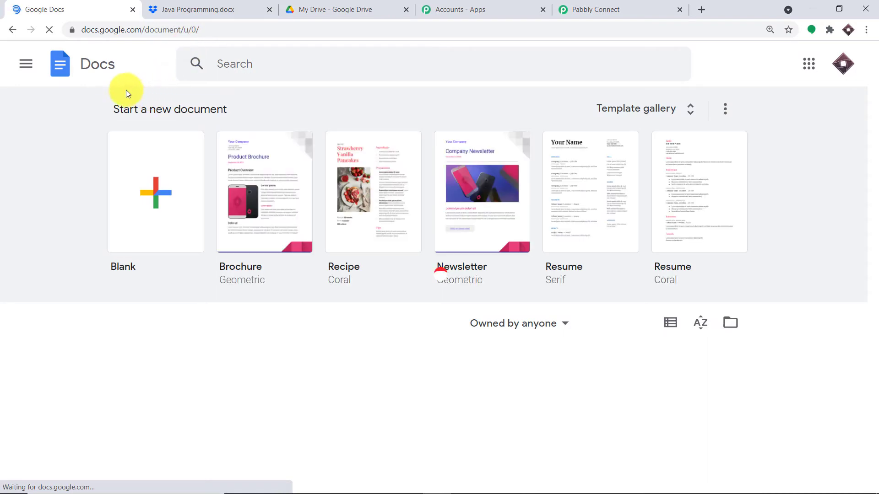
{"action": "left_click", "coordinate": [188, 194]}
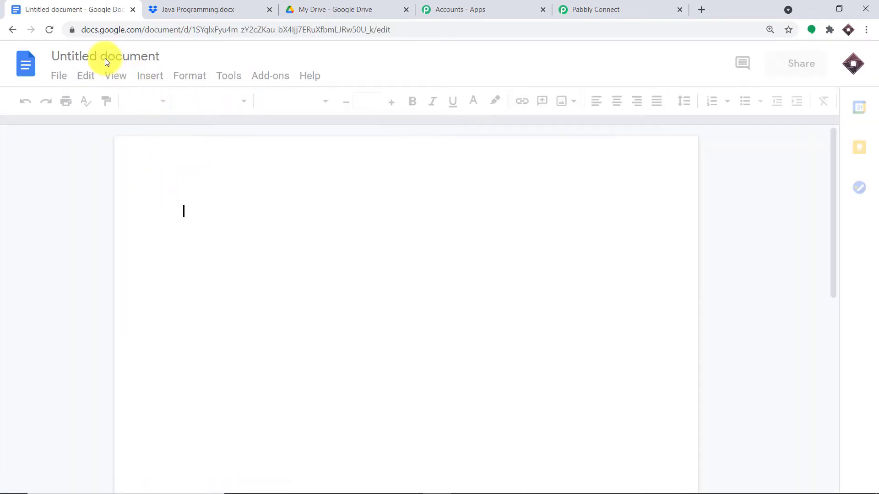
{"action": "left_click", "coordinate": [133, 57]}
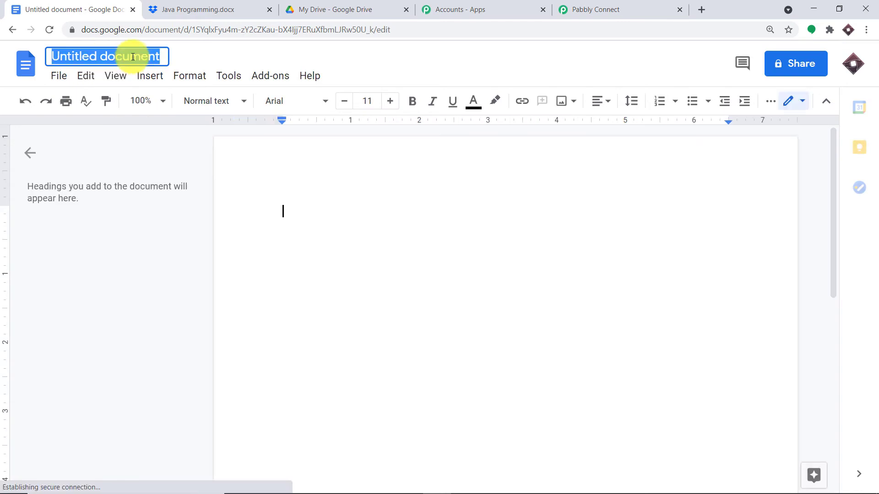
{"action": "key", "text": "BackSpace"}
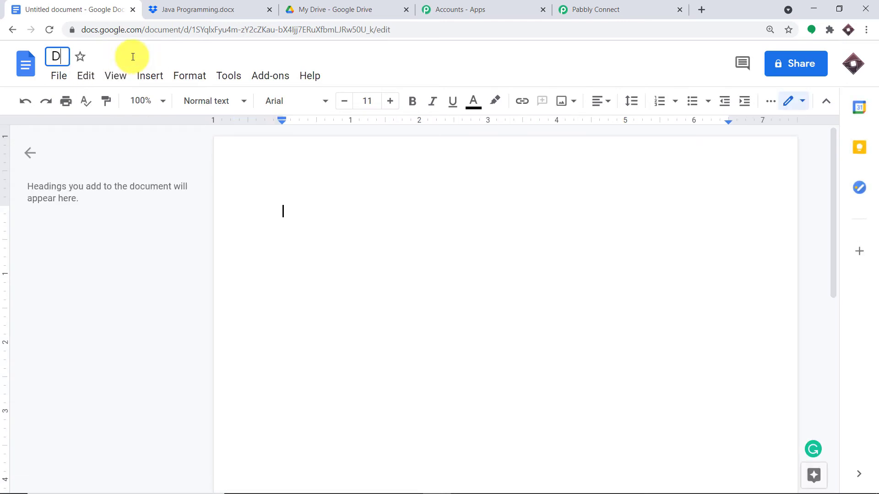
{"action": "key", "text": "BackSpace"}
{"action": "key", "text": "BackSpace"}
{"action": "type", "text": "Instructions for "}
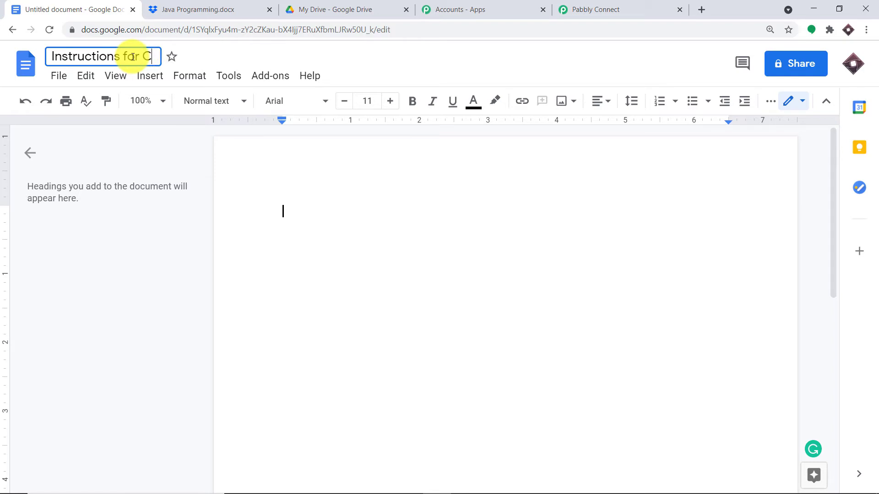
{"action": "type", "text": "C++ Programming"}
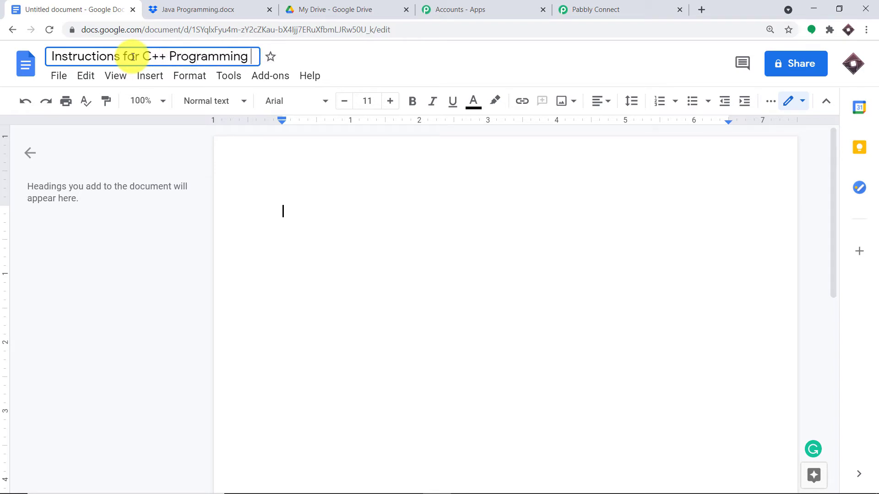
{"action": "left_click", "coordinate": [348, 210]}
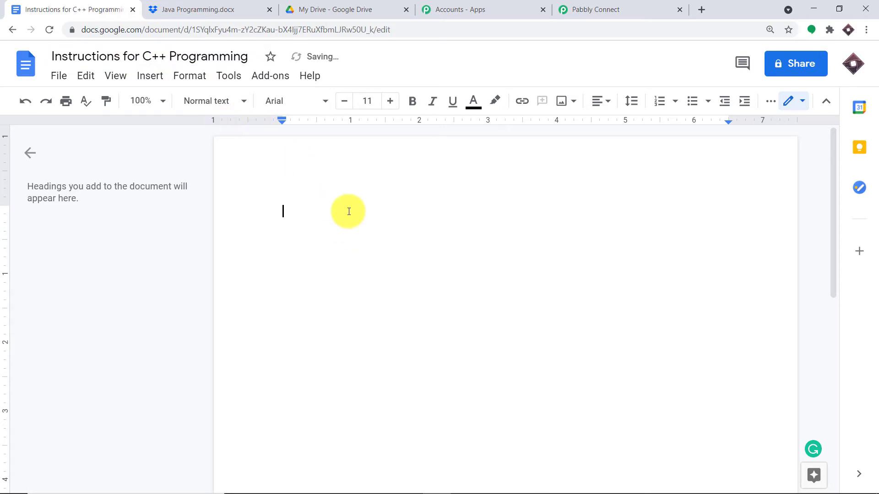
Step: Switch to Microsoft Edge and bring up the cover page of C++ for Kids.pdf
{"action": "mouse_move", "coordinate": [438, 488]}
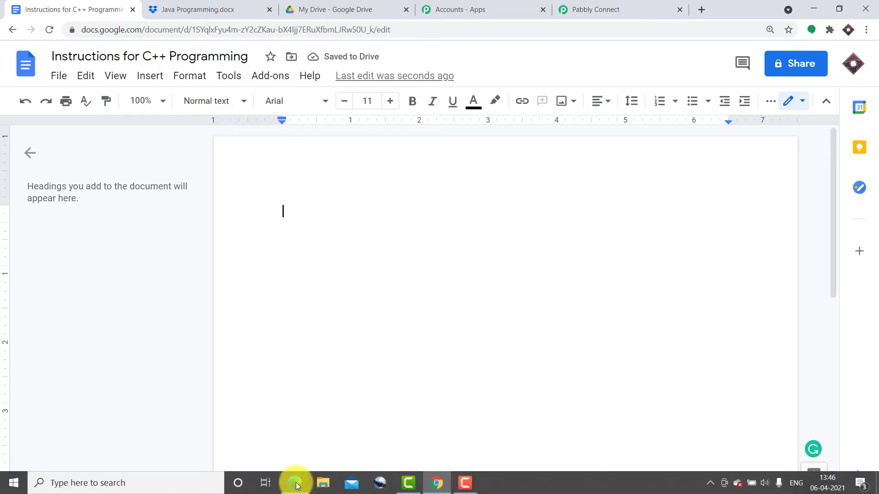
{"action": "mouse_move", "coordinate": [295, 484]}
{"action": "left_click", "coordinate": [293, 443]}
{"action": "left_click", "coordinate": [65, 5]}
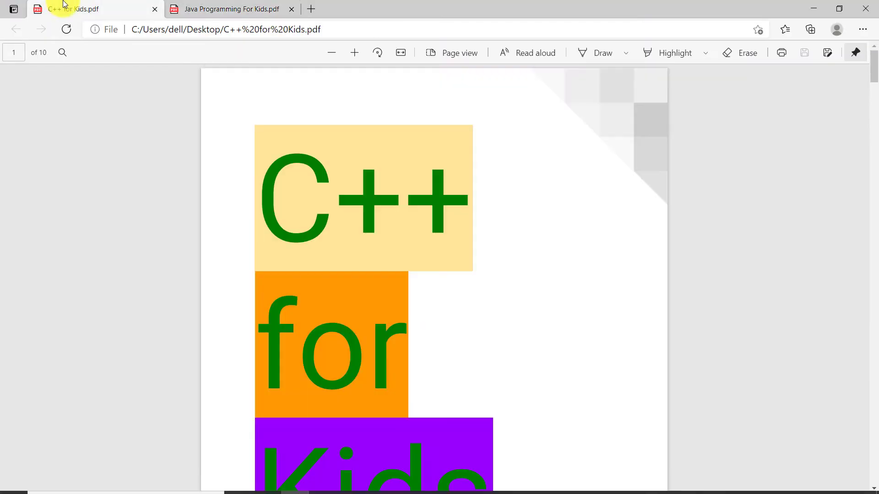
{"action": "scroll", "coordinate": [402, 146], "scroll_direction": "down", "scroll_amount": 1}
{"action": "scroll", "coordinate": [402, 146], "scroll_direction": "up", "scroll_amount": 1}
{"action": "scroll", "coordinate": [402, 146], "scroll_direction": "down", "scroll_amount": 1}
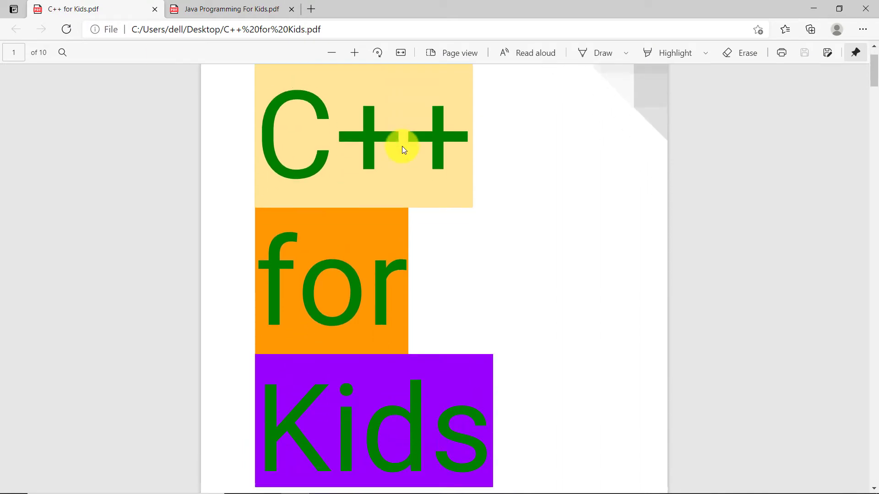
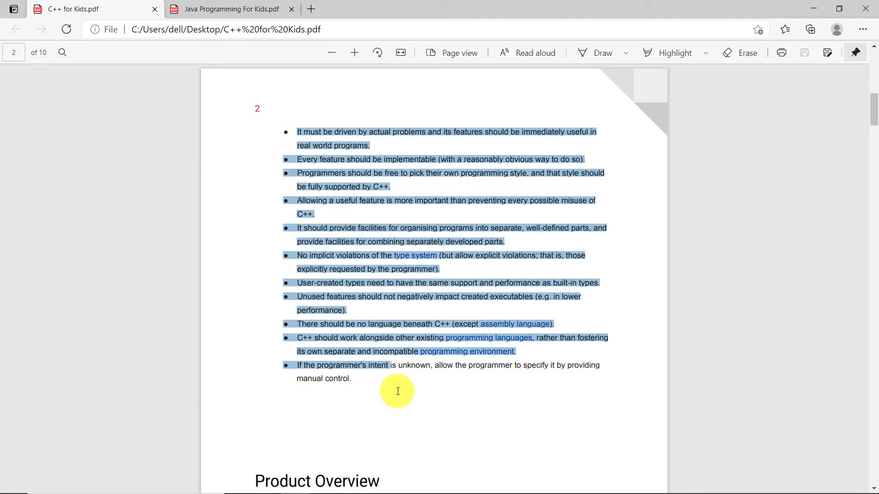
Step: Copy the bulleted list on page 2 of the PDF and paste it below the cover image in the Google Docs document
{"action": "right_click", "coordinate": [346, 384]}
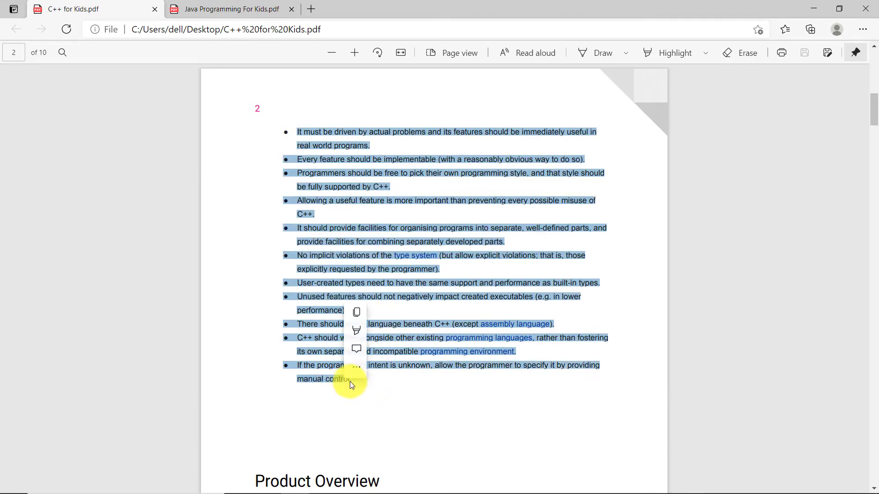
{"action": "right_click", "coordinate": [466, 284]}
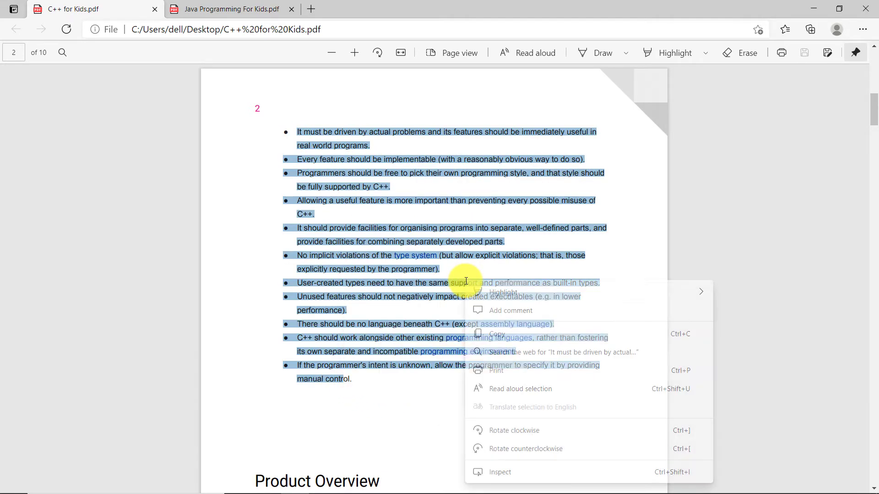
{"action": "left_click", "coordinate": [503, 337]}
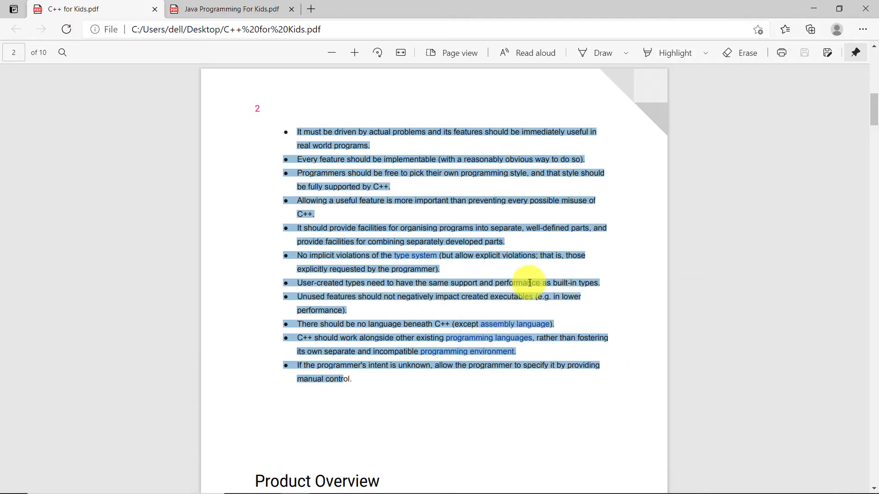
{"action": "left_click", "coordinate": [813, 8]}
{"action": "scroll", "coordinate": [540, 344], "scroll_direction": "down", "scroll_amount": 3}
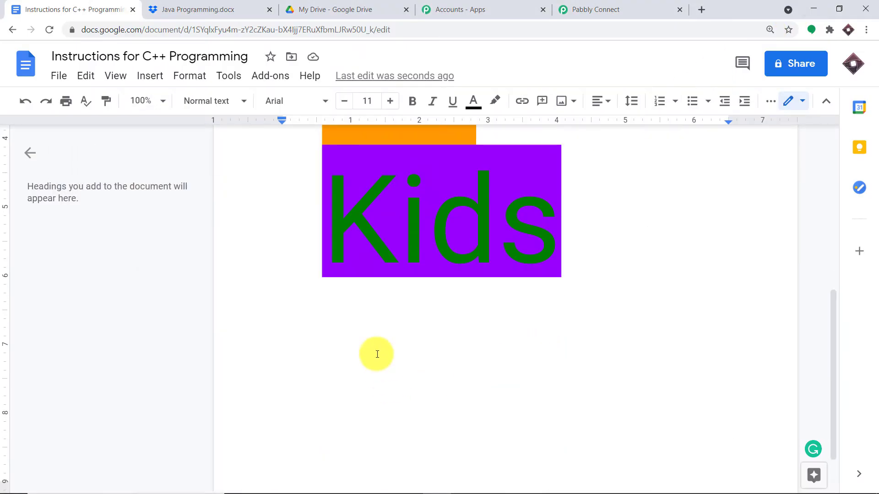
{"action": "left_click", "coordinate": [485, 270]}
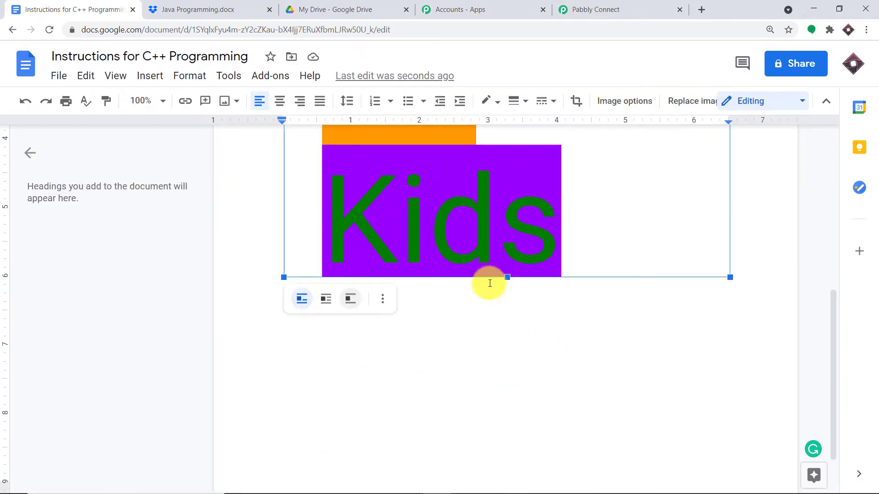
{"action": "left_click", "coordinate": [741, 267]}
{"action": "key", "text": "Return"}
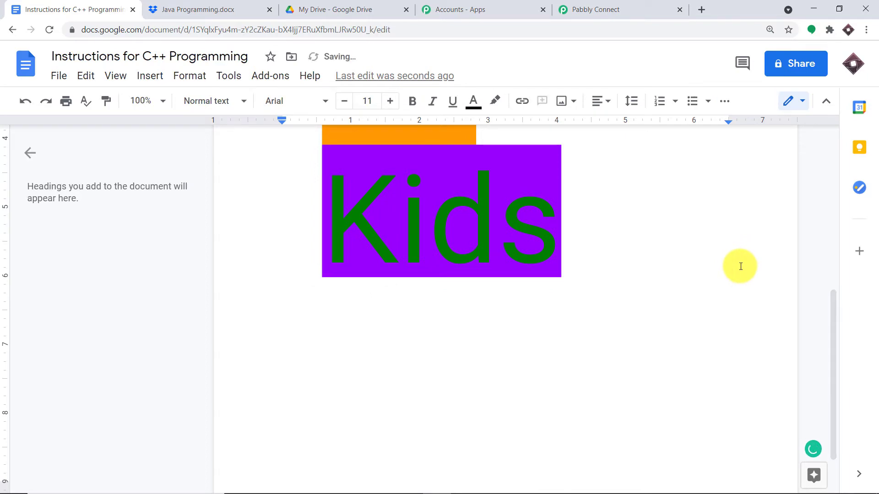
{"action": "type", "text": "It must be driven by actual problems and its features should be immediately useful in real world programs. ● Every feature should be implementable (with a reasonably obvious way to do so). ● Programmers should be free to pick their own programming style, and that style should be fully supported by C++. ● Allowing a useful feature is more important than preventing every possible misuse of C++. ● It should provide facilities for organising programs into separate, well-defined parts, and provide facilities for combining separately developed parts. ● No implicit violations of the type system (but allow explicit violations; that is, those explicitly requested by the programmer). ● User-created types need to have the same support and performance as built-in types. ● Unused features should not negatively impact created executables (e.g. in lower performance). ● There should be no language beneath C++ (except assembly language). ● C++ should work alongside other existing programming languages, rather than fostering its own separate and incompatible programming environment. ● If the programmer's intent is unknown, allow the programmer to specify it by providing manual contr"}
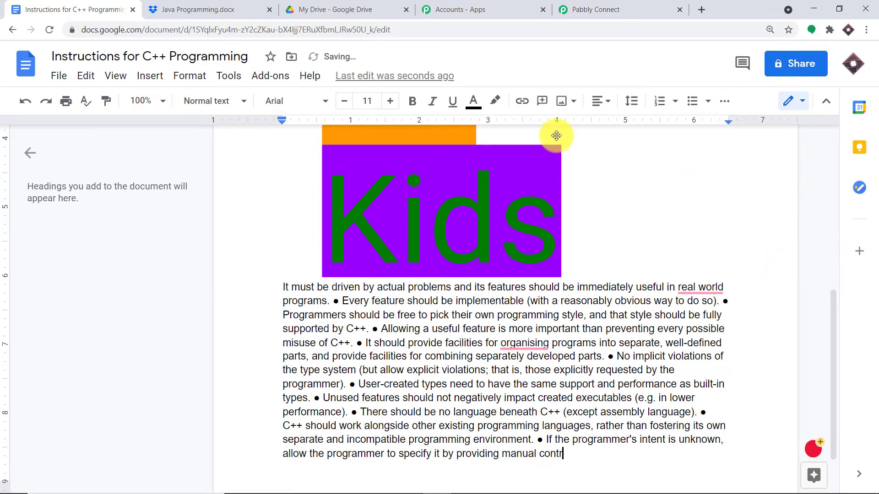
Step: Create a folder named "Kids Programming" in My Drive and move the C++ document into it
{"action": "scroll", "coordinate": [612, 169], "scroll_direction": "up", "scroll_amount": 8}
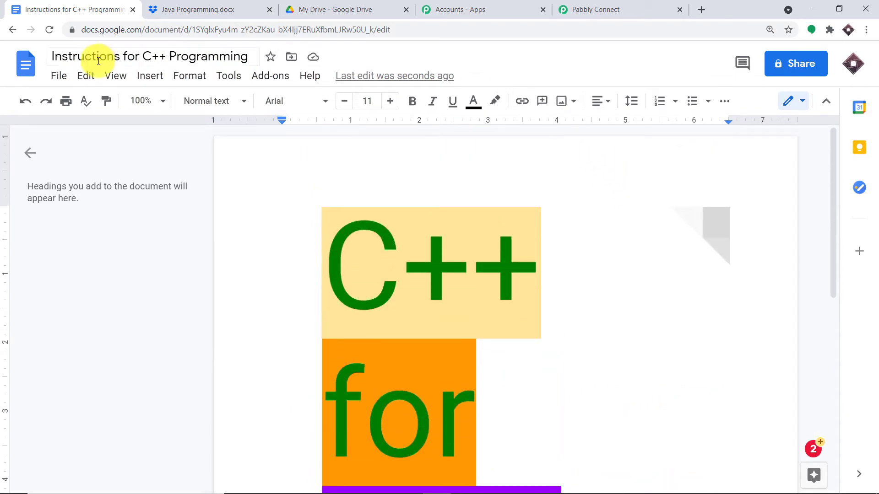
{"action": "left_click", "coordinate": [59, 78]}
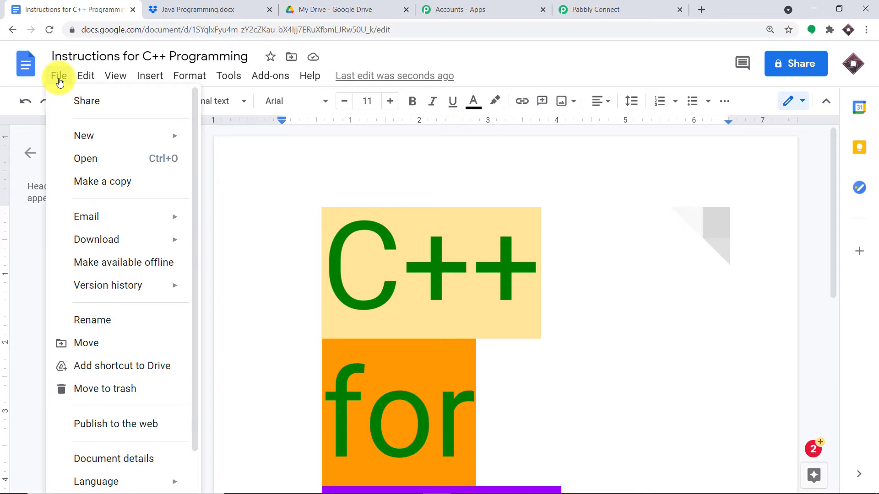
{"action": "left_click", "coordinate": [87, 344]}
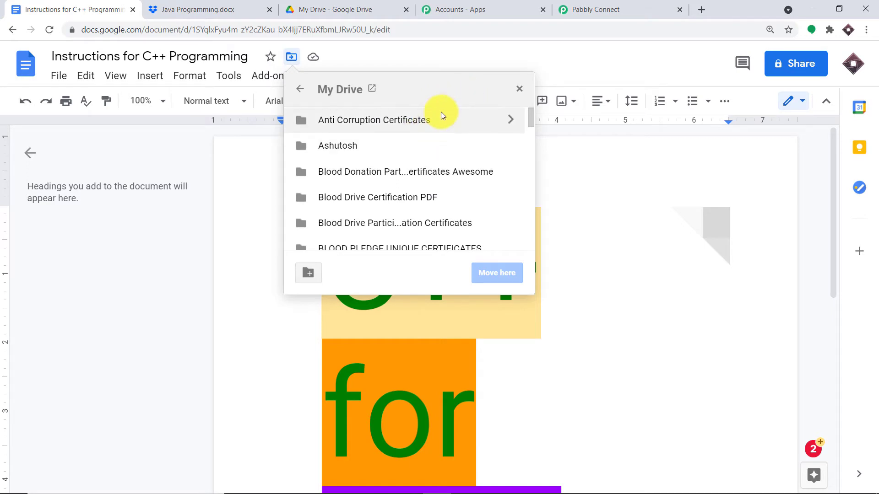
{"action": "left_click", "coordinate": [309, 273]}
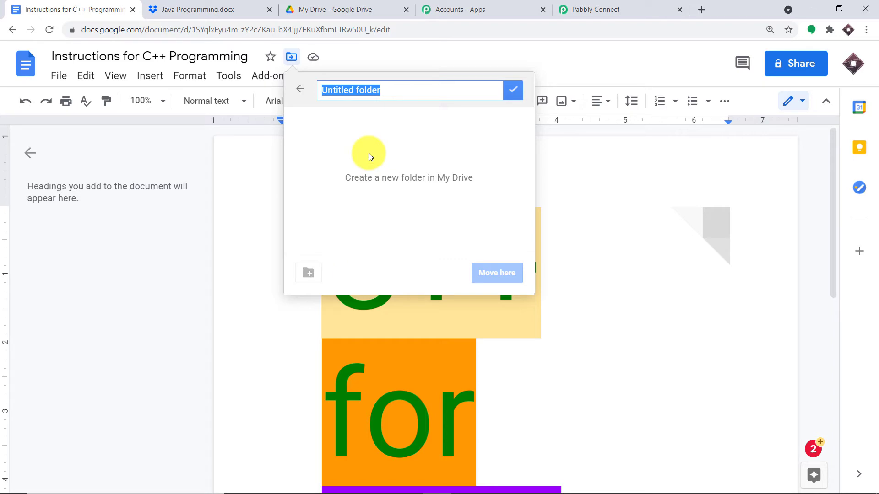
{"action": "key", "text": "BackSpace"}
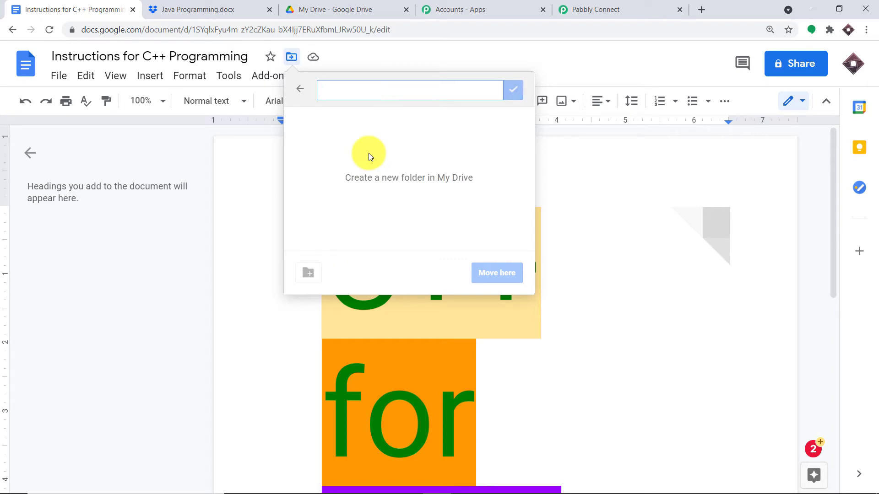
{"action": "type", "text": "K"}
{"action": "key", "text": "BackSpace"}
{"action": "type", "text": "Kids Programming"}
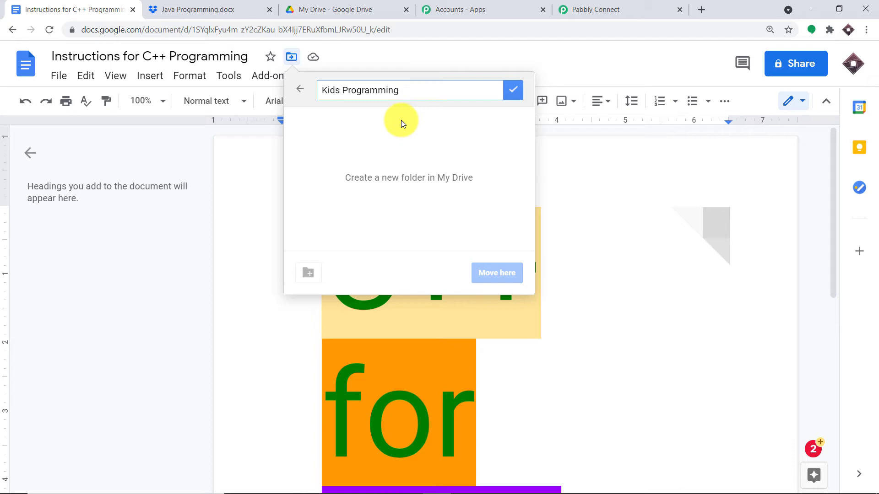
{"action": "left_click", "coordinate": [512, 92]}
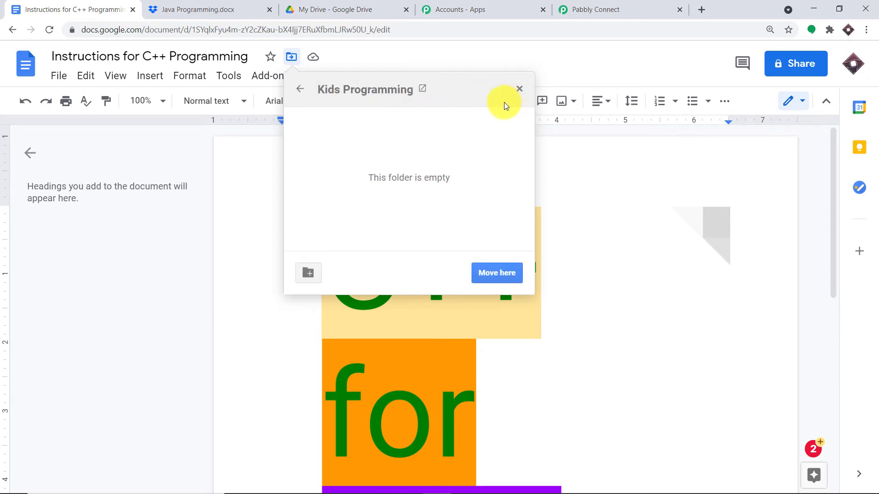
{"action": "left_click", "coordinate": [493, 273]}
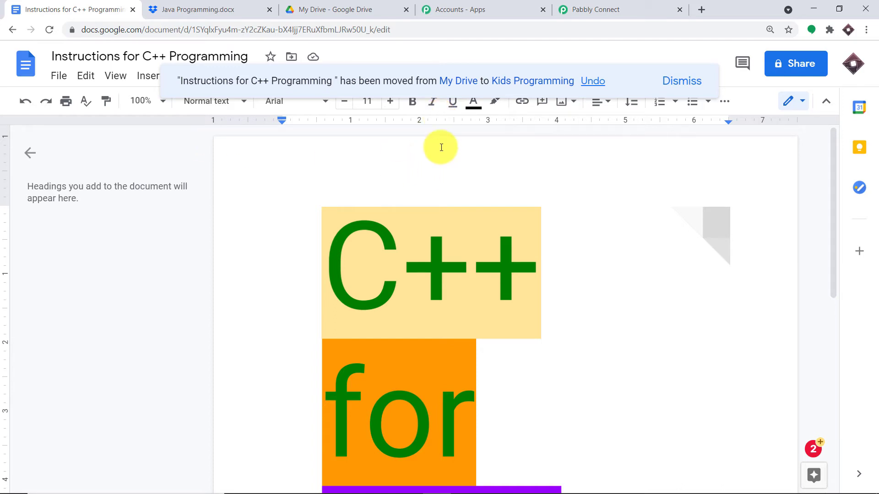
Step: Check My Drive for the new folder, and in Pabbly Connect refresh the trigger's folder list and select Kids Programming
{"action": "left_click", "coordinate": [344, 9]}
{"action": "left_click", "coordinate": [49, 31]}
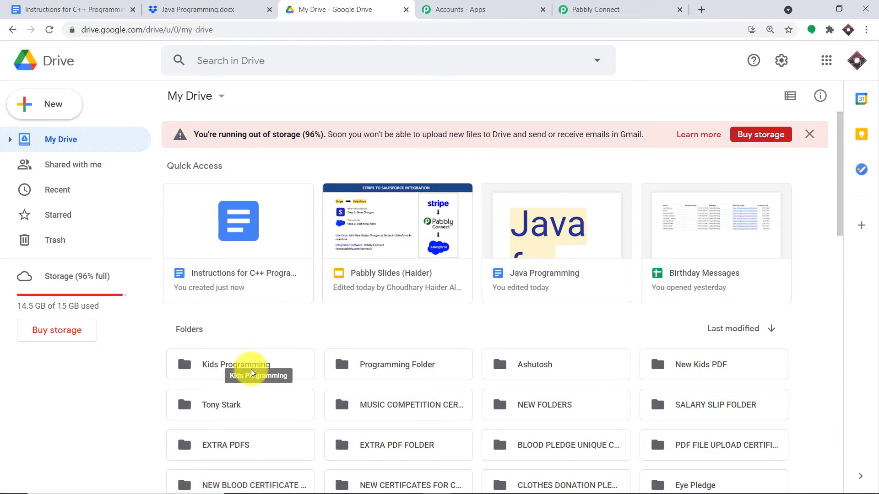
{"action": "left_click", "coordinate": [602, 5]}
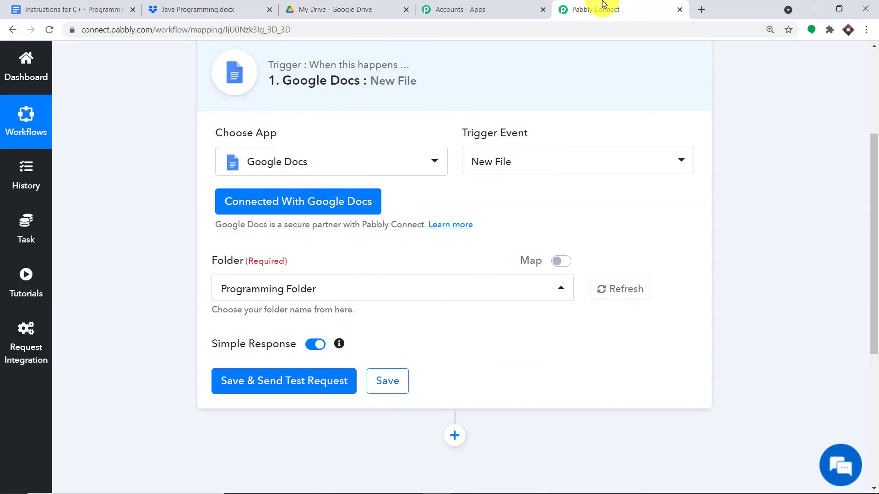
{"action": "left_click", "coordinate": [633, 305]}
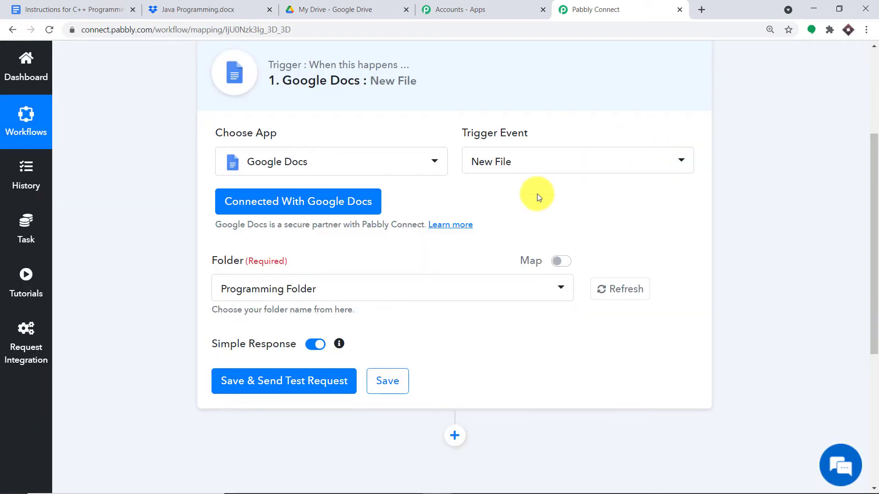
{"action": "left_click", "coordinate": [349, 292]}
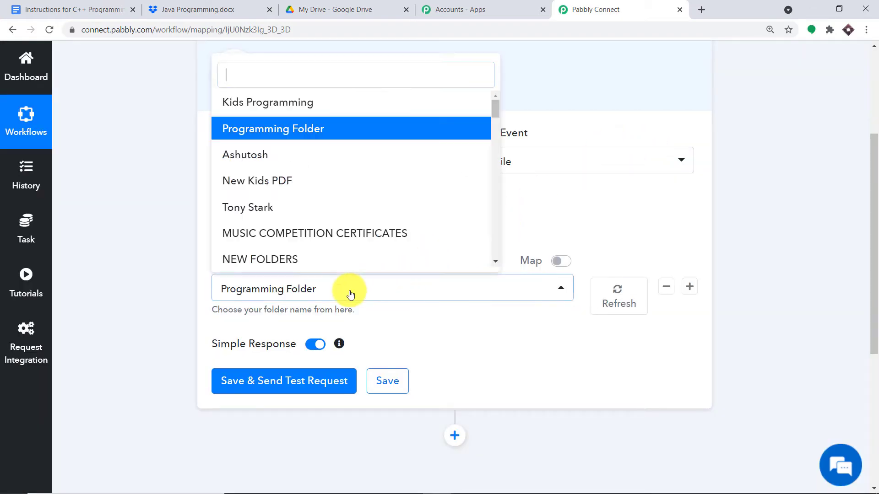
{"action": "left_click", "coordinate": [329, 106]}
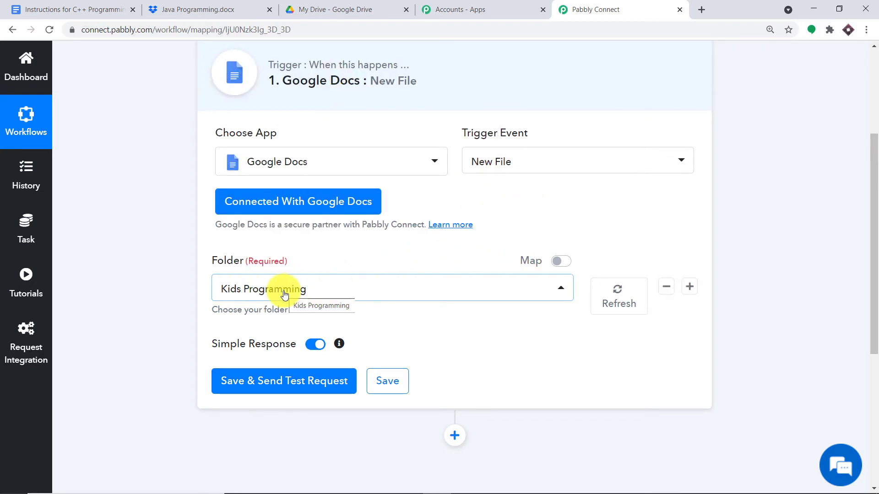
Step: Recheck the C++ document in Google Docs, and save the Pabbly Connect trigger with a test request
{"action": "scroll", "coordinate": [284, 294], "scroll_direction": "down", "scroll_amount": 3}
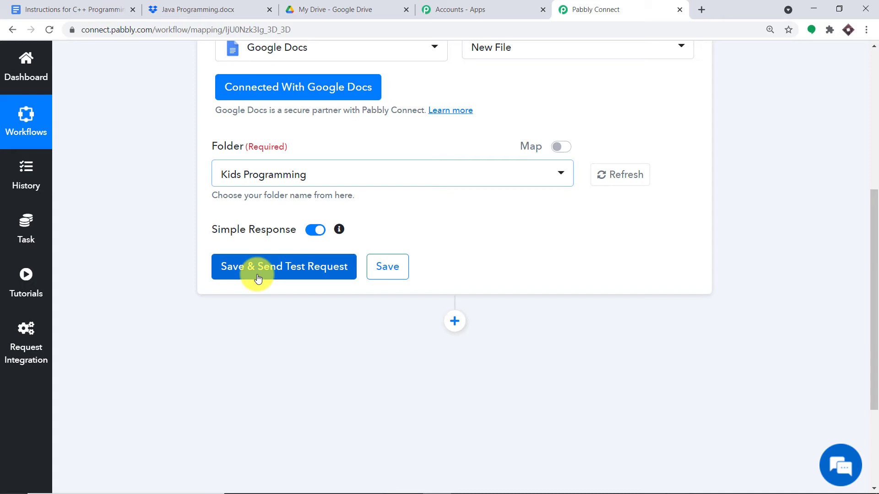
{"action": "left_click", "coordinate": [75, 9]}
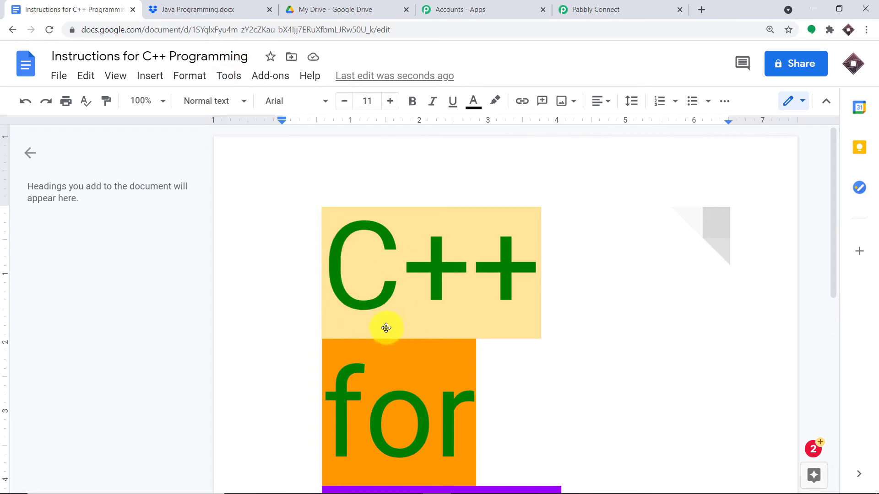
{"action": "left_click", "coordinate": [600, 3]}
{"action": "left_click", "coordinate": [235, 272]}
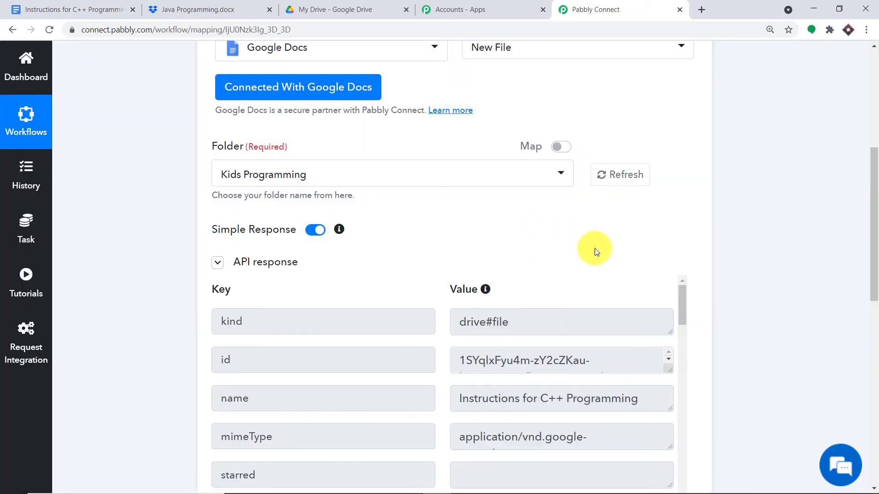
Step: Examine the trigger's API response, including the file name, the full webViewLink, owner, capability and permission fields
{"action": "scroll", "coordinate": [634, 279], "scroll_direction": "down", "scroll_amount": 2}
{"action": "scroll", "coordinate": [633, 279], "scroll_direction": "up", "scroll_amount": 1}
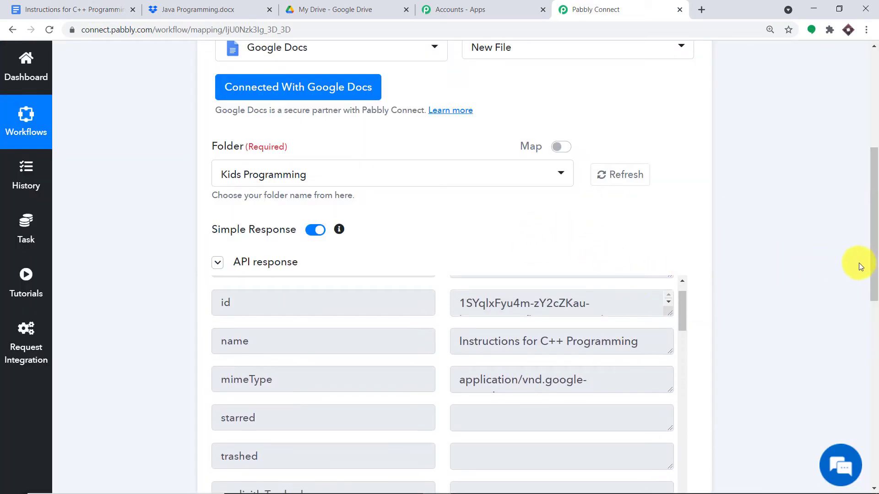
{"action": "left_click_drag", "start_coordinate": [874, 250], "coordinate": [869, 329]}
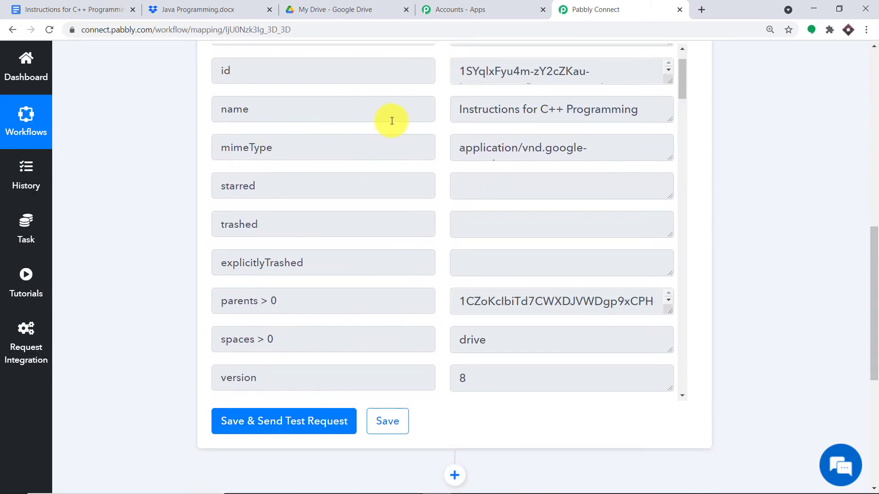
{"action": "left_click_drag", "start_coordinate": [458, 110], "coordinate": [646, 120]}
{"action": "scroll", "coordinate": [601, 178], "scroll_direction": "down", "scroll_amount": 4}
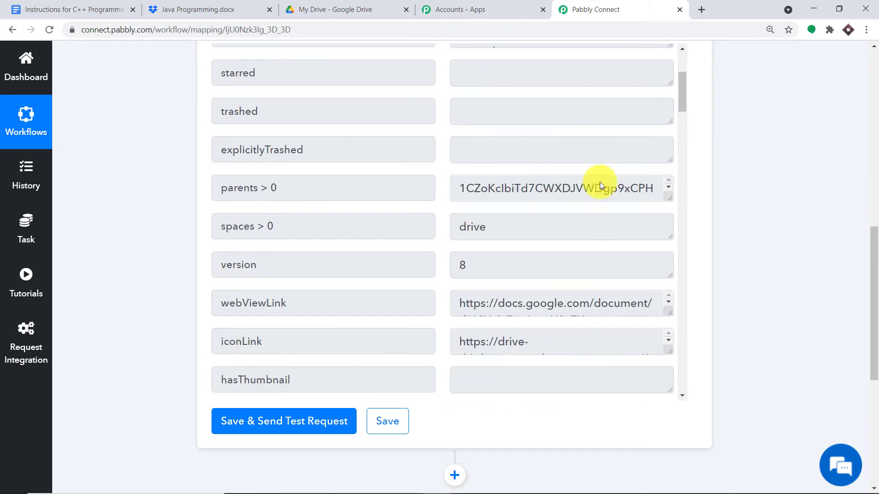
{"action": "scroll", "coordinate": [599, 181], "scroll_direction": "down", "scroll_amount": 4}
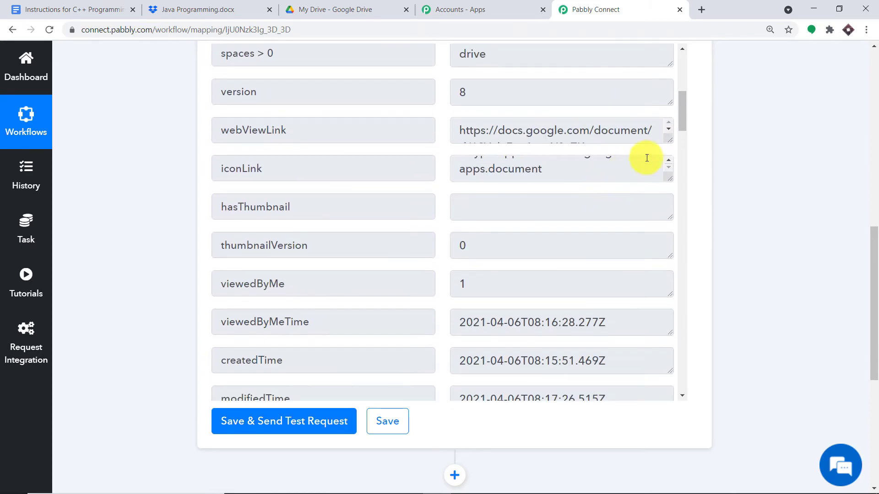
{"action": "left_click_drag", "start_coordinate": [669, 146], "coordinate": [672, 202]}
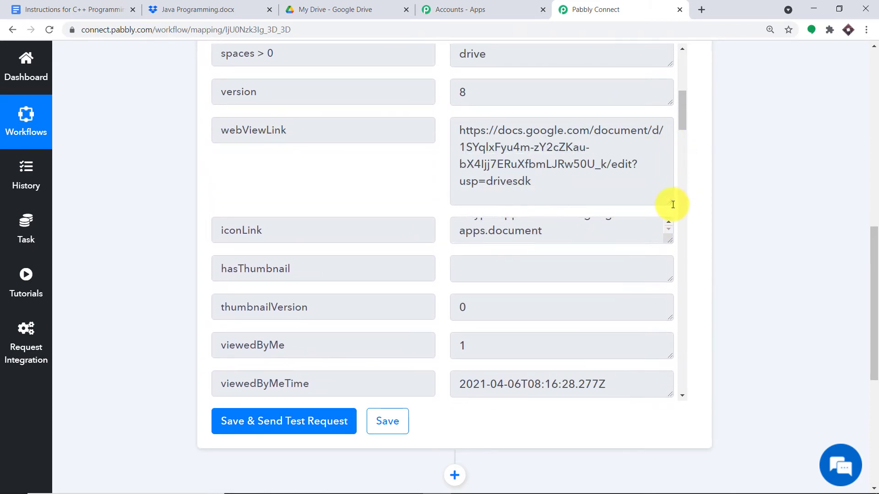
{"action": "scroll", "coordinate": [669, 180], "scroll_direction": "down", "scroll_amount": 16}
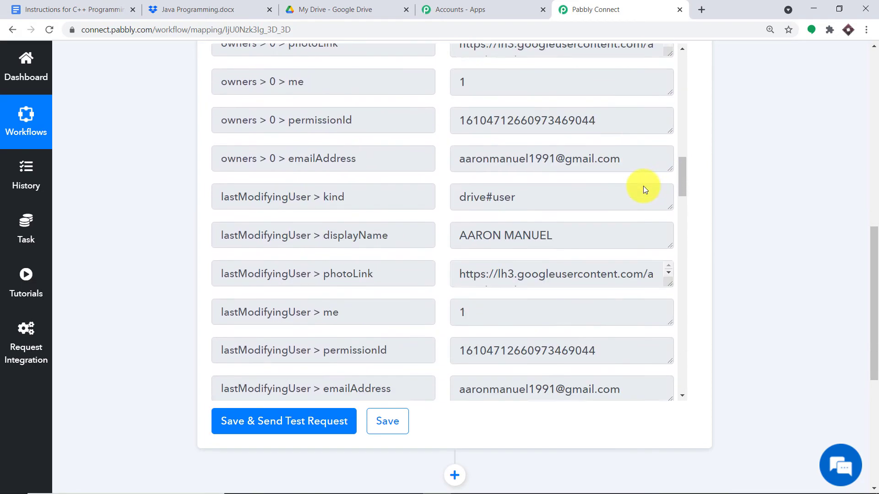
{"action": "scroll", "coordinate": [640, 190], "scroll_direction": "down", "scroll_amount": 17}
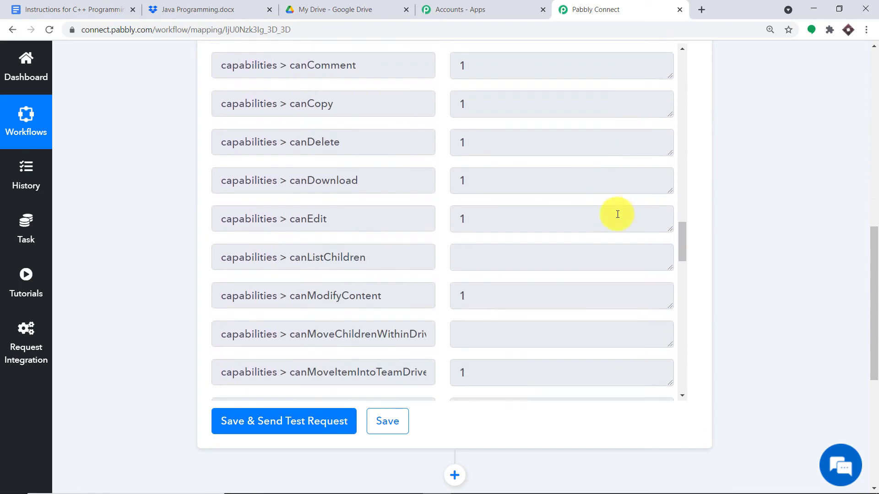
{"action": "scroll", "coordinate": [603, 209], "scroll_direction": "down", "scroll_amount": 12}
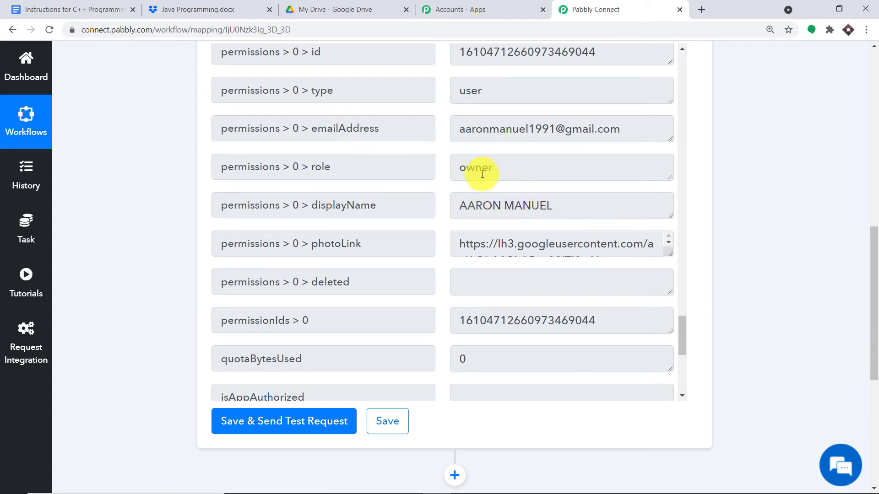
Step: Examine the owner's email and permission fields in the trigger's response, and check the Kids Programming folder in Google Drive
{"action": "left_click_drag", "start_coordinate": [456, 132], "coordinate": [626, 133]}
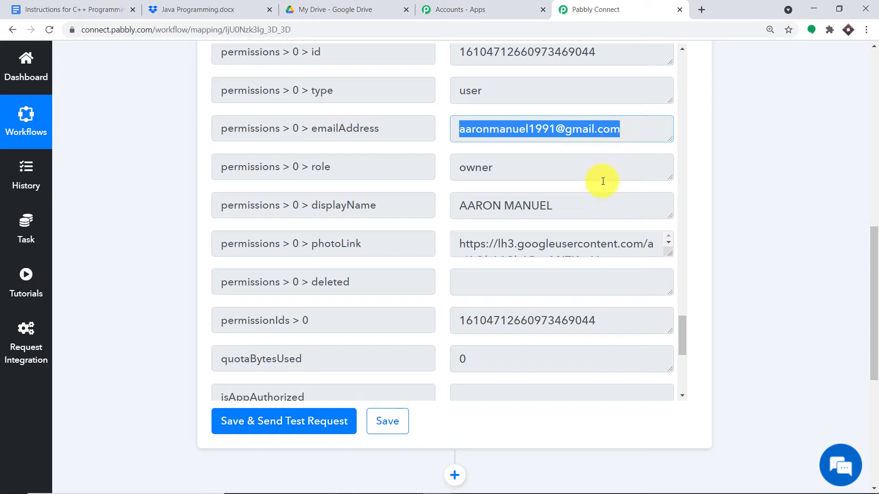
{"action": "scroll", "coordinate": [682, 186], "scroll_direction": "up", "scroll_amount": 3}
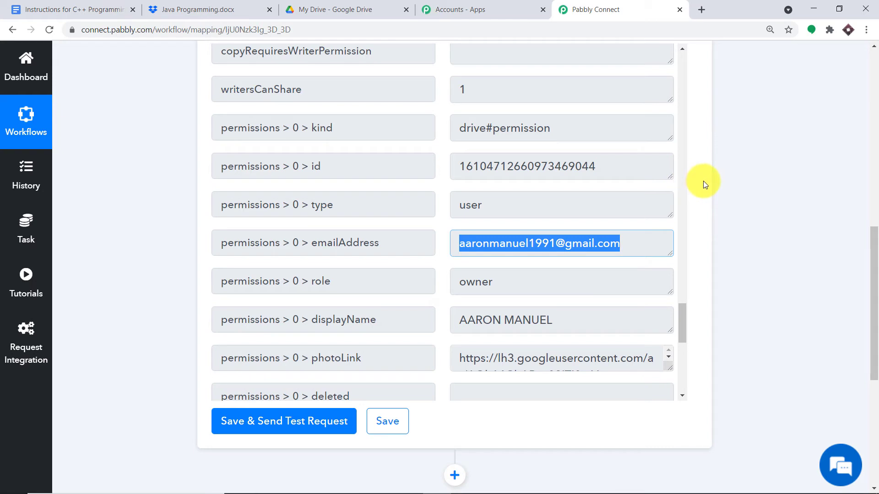
{"action": "left_click_drag", "start_coordinate": [874, 231], "coordinate": [877, 312]}
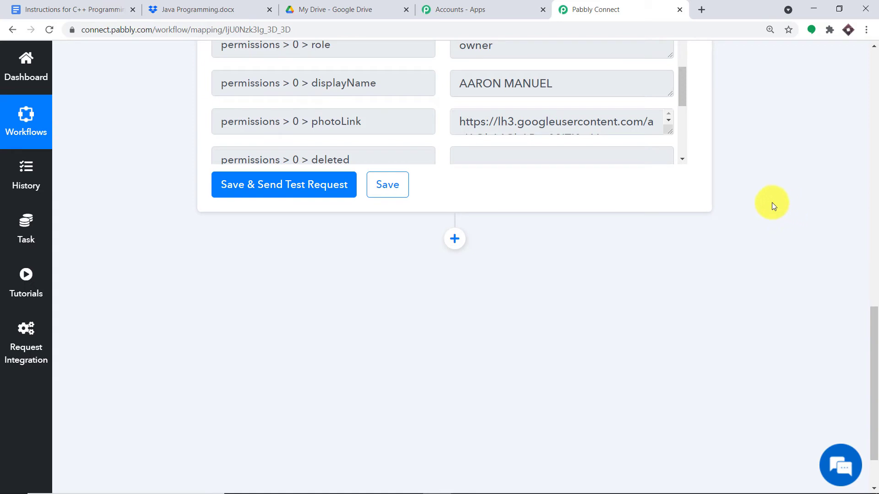
{"action": "left_click", "coordinate": [348, 9]}
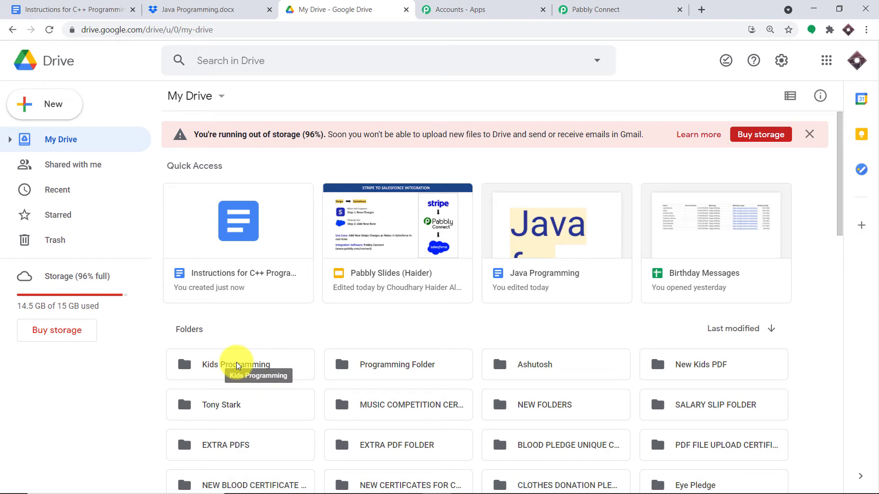
Step: In Pabbly Connect, add an action below the trigger using Google Drive with the event Share a File With Anyone
{"action": "left_click", "coordinate": [577, 10]}
{"action": "left_click", "coordinate": [453, 239]}
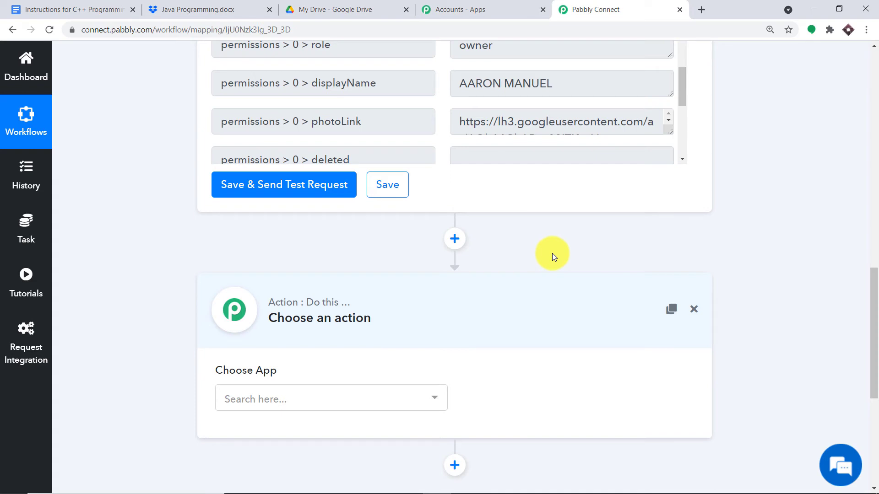
{"action": "left_click", "coordinate": [282, 401]}
{"action": "type", "text": "google drive"}
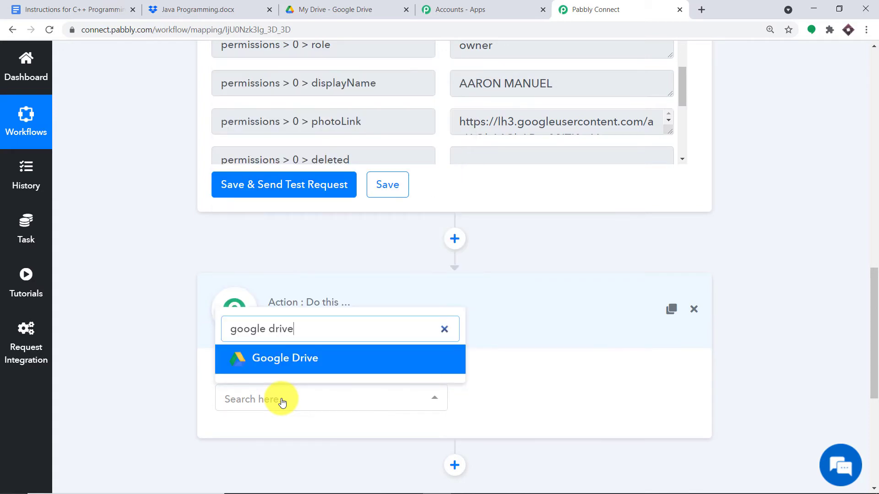
{"action": "left_click", "coordinate": [304, 360]}
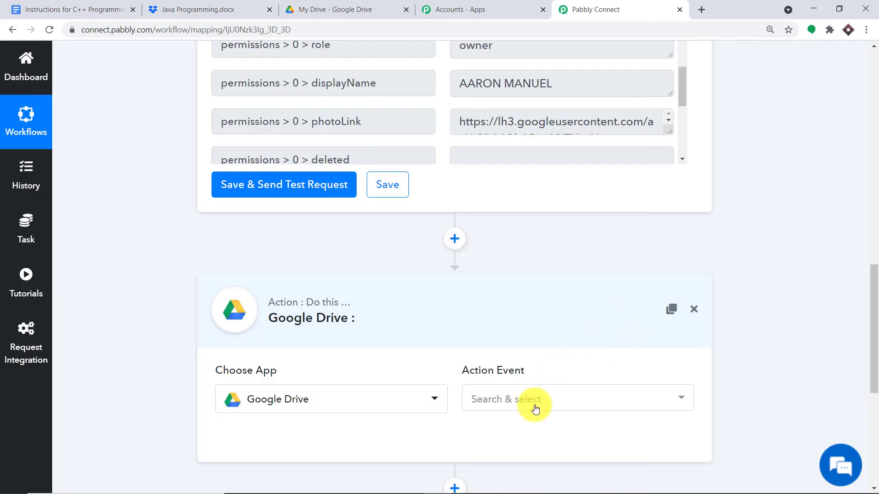
{"action": "left_click", "coordinate": [532, 405]}
{"action": "scroll", "coordinate": [595, 222], "scroll_direction": "down", "scroll_amount": 6}
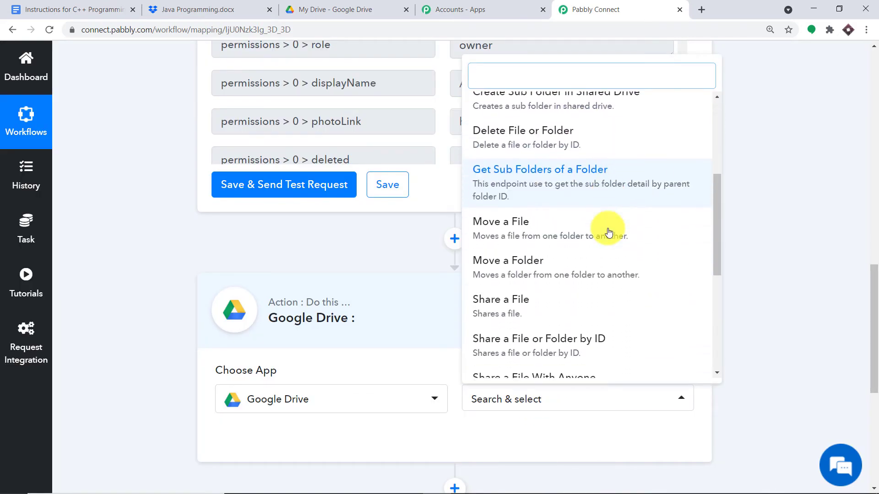
{"action": "scroll", "coordinate": [605, 245], "scroll_direction": "down", "scroll_amount": 1}
{"action": "left_click", "coordinate": [601, 255]}
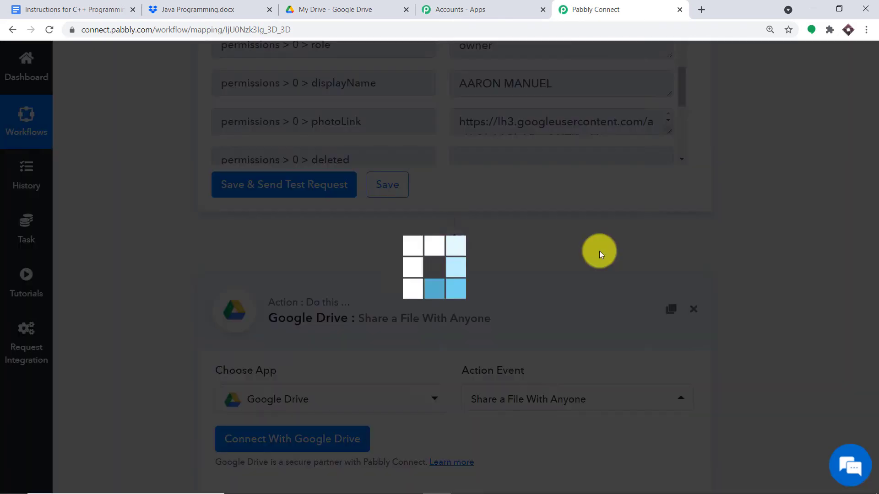
Step: Connect the action to Google Drive with new credentials, authorizing Pabbly Connect Drive for the document owner's Google account
{"action": "scroll", "coordinate": [594, 236], "scroll_direction": "down", "scroll_amount": 2}
{"action": "scroll", "coordinate": [563, 236], "scroll_direction": "down", "scroll_amount": 1}
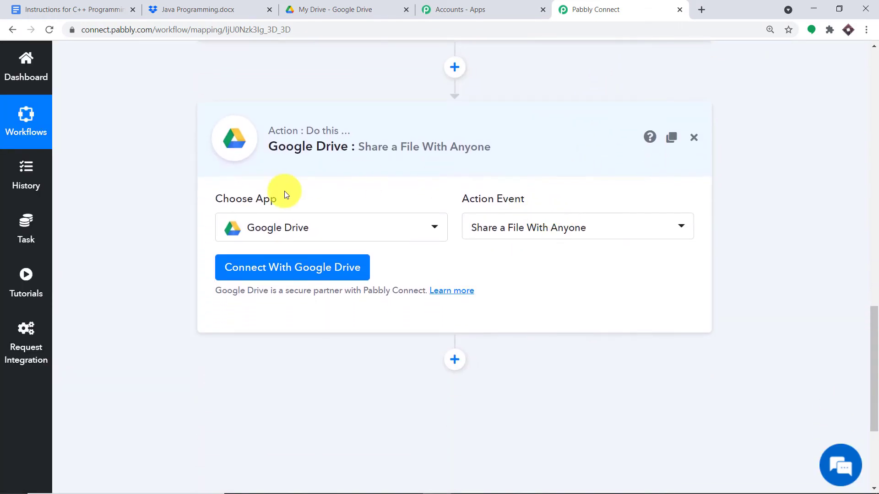
{"action": "left_click", "coordinate": [259, 266]}
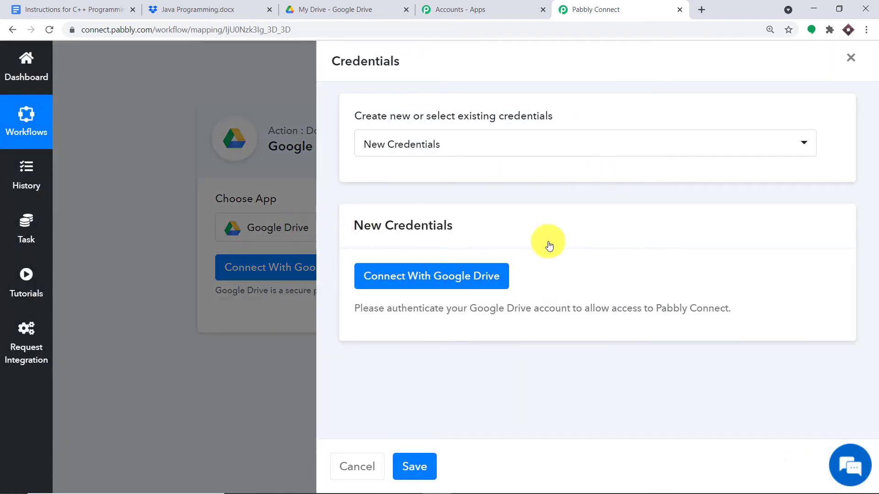
{"action": "left_click", "coordinate": [414, 276]}
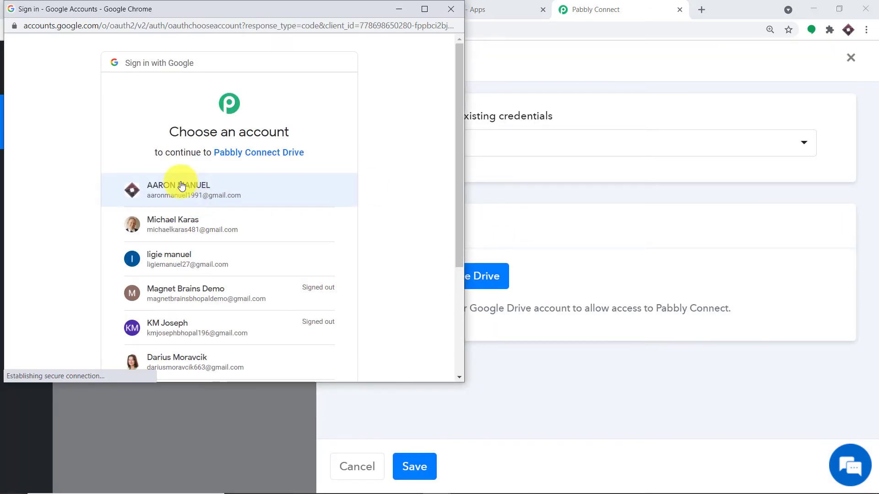
{"action": "mouse_move", "coordinate": [422, 7]}
{"action": "left_mouse_down"}
{"action": "mouse_move", "coordinate": [422, 41]}
{"action": "mouse_move", "coordinate": [417, 8]}
{"action": "left_mouse_up"}
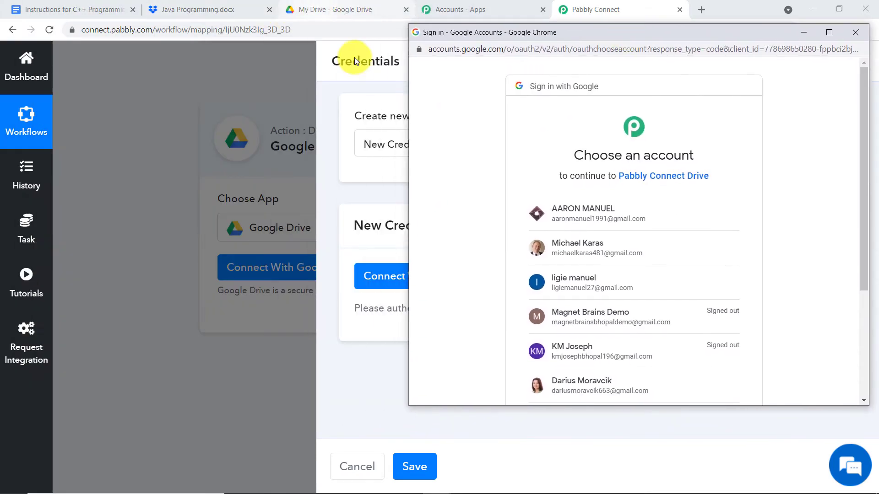
{"action": "left_click", "coordinate": [625, 217]}
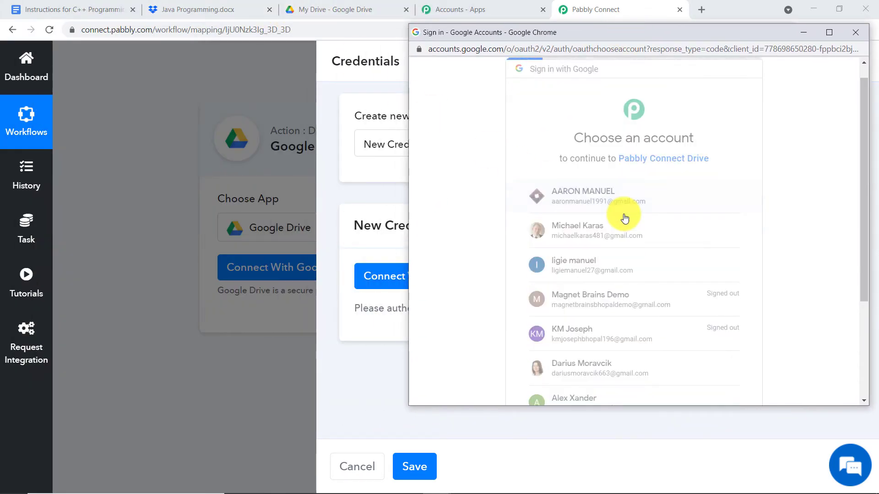
{"action": "scroll", "coordinate": [638, 239], "scroll_direction": "down", "scroll_amount": 2}
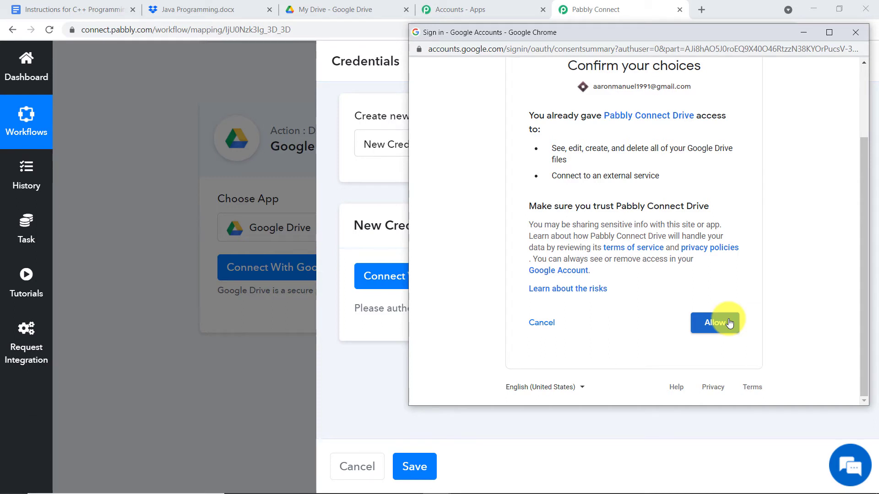
{"action": "left_click", "coordinate": [728, 323]}
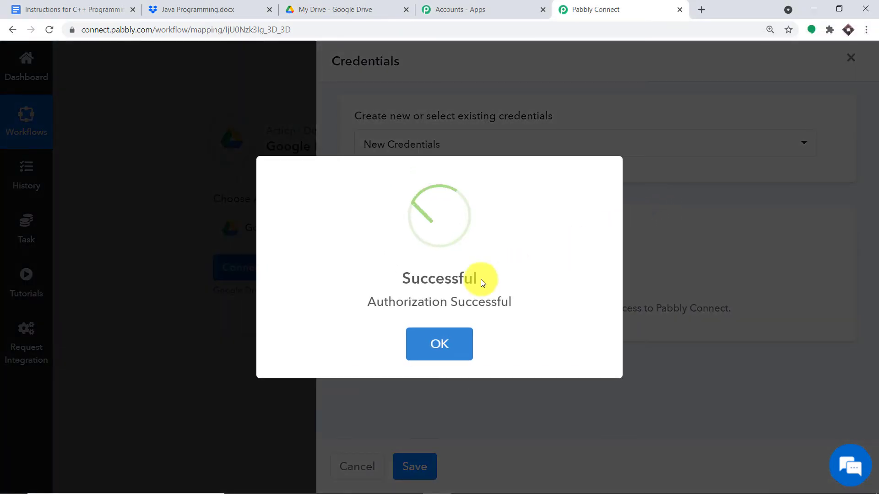
{"action": "left_click", "coordinate": [444, 342]}
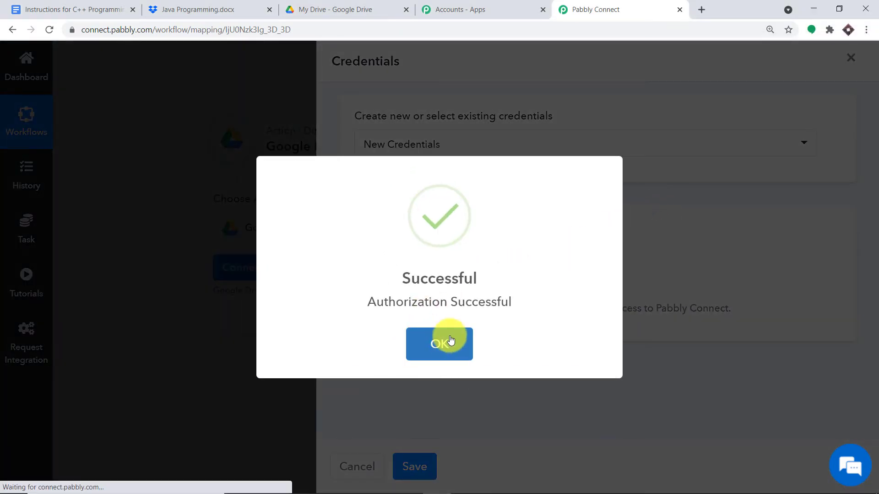
Step: Enable mapping for the action's File ID and clear its prefilled value
{"action": "scroll", "coordinate": [518, 277], "scroll_direction": "down", "scroll_amount": 1}
{"action": "scroll", "coordinate": [518, 273], "scroll_direction": "down", "scroll_amount": 1}
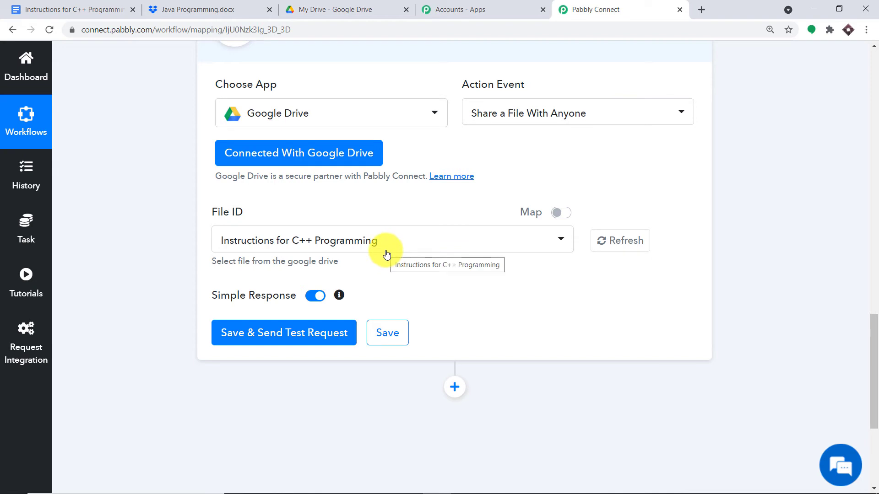
{"action": "left_click", "coordinate": [568, 214]}
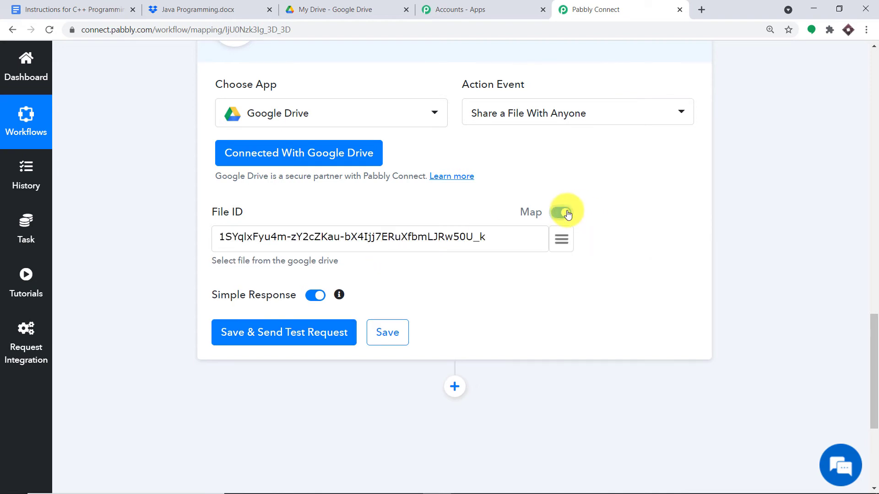
{"action": "left_click_drag", "start_coordinate": [497, 237], "coordinate": [1, 247]}
{"action": "key", "text": "BackSpace"}
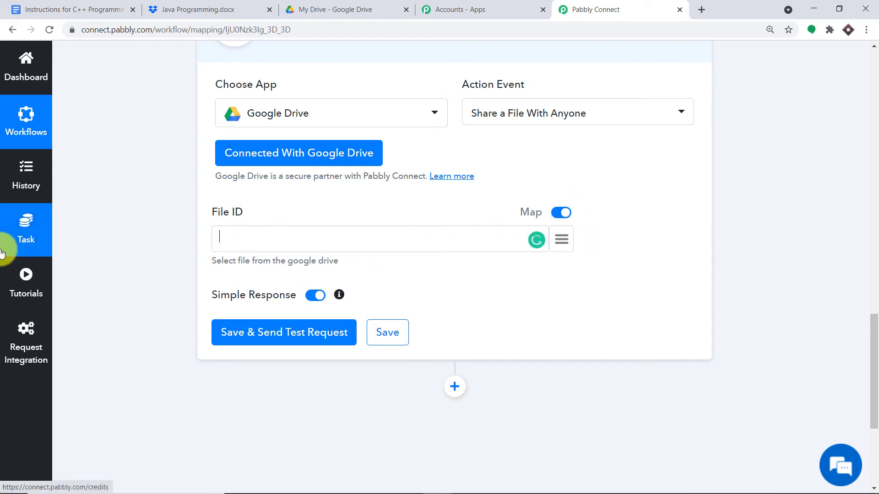
Step: Inspect the full file id value in the Google Docs trigger's API response
{"action": "scroll", "coordinate": [872, 190], "scroll_direction": "up", "scroll_amount": 6}
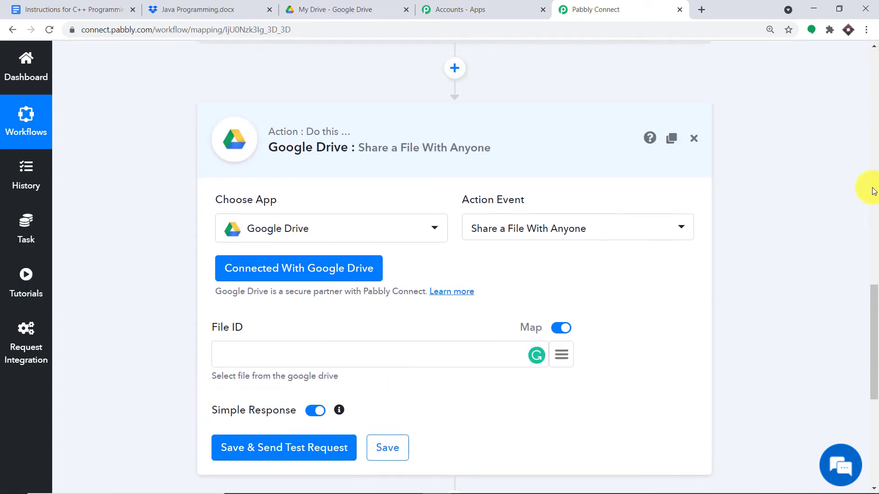
{"action": "scroll", "coordinate": [872, 190], "scroll_direction": "up", "scroll_amount": 7}
{"action": "left_click_drag", "start_coordinate": [682, 421], "coordinate": [657, 151]}
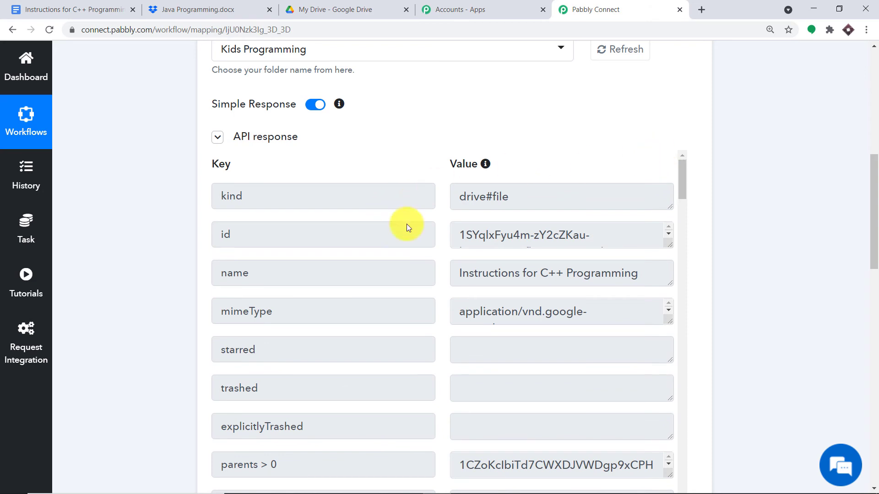
{"action": "left_click_drag", "start_coordinate": [668, 245], "coordinate": [674, 322]}
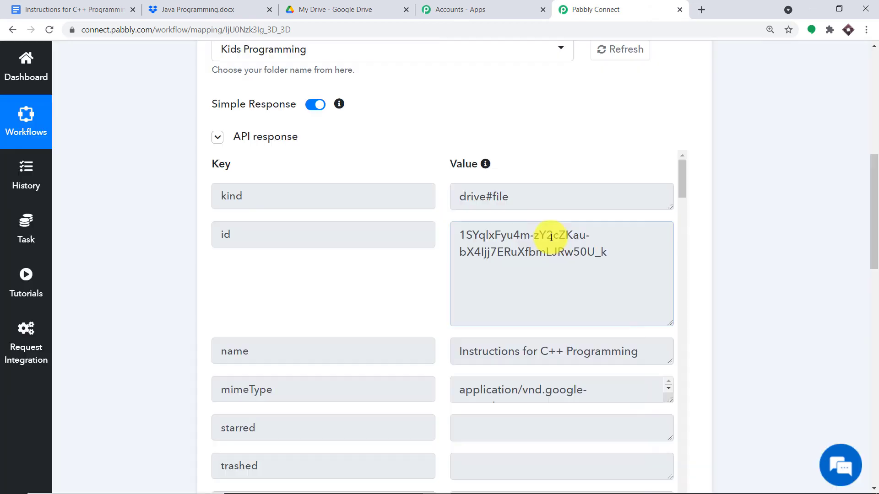
{"action": "left_click_drag", "start_coordinate": [607, 253], "coordinate": [558, 253]}
{"action": "left_click_drag", "start_coordinate": [482, 235], "coordinate": [447, 231]}
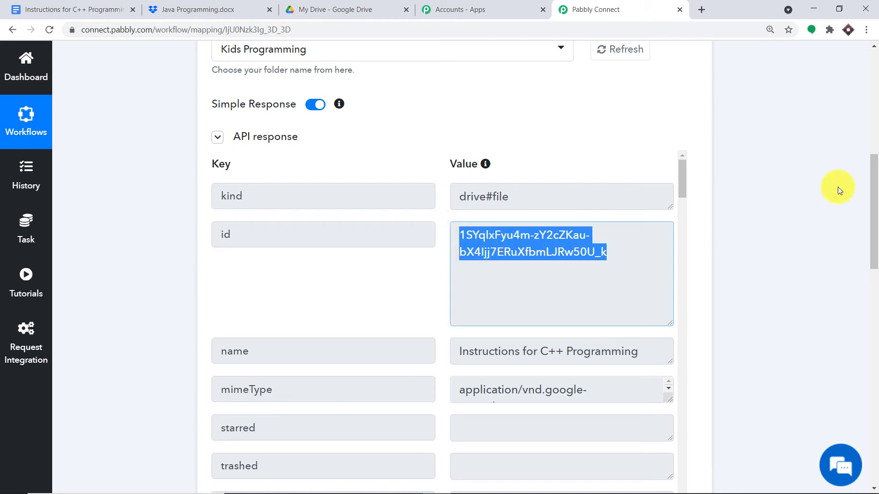
Step: Map File ID to the id from Google Docs: New File, and save the action with a test request
{"action": "left_click_drag", "start_coordinate": [873, 216], "coordinate": [872, 390]}
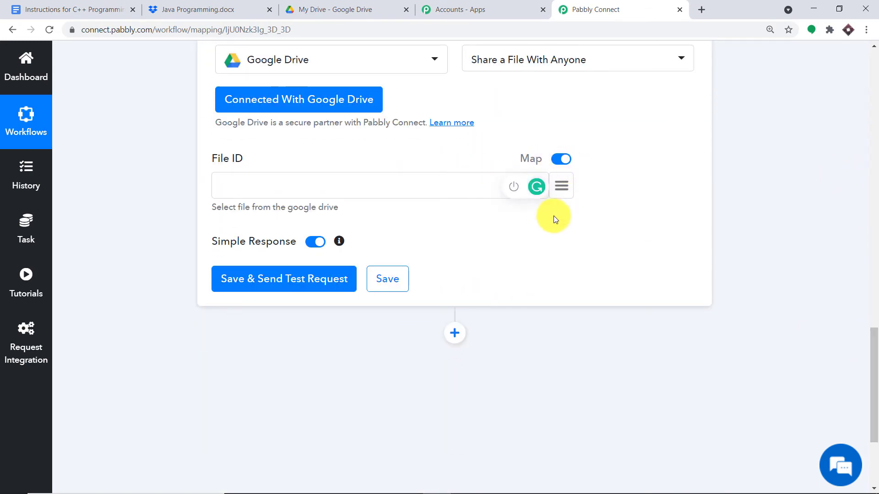
{"action": "left_click", "coordinate": [562, 187]}
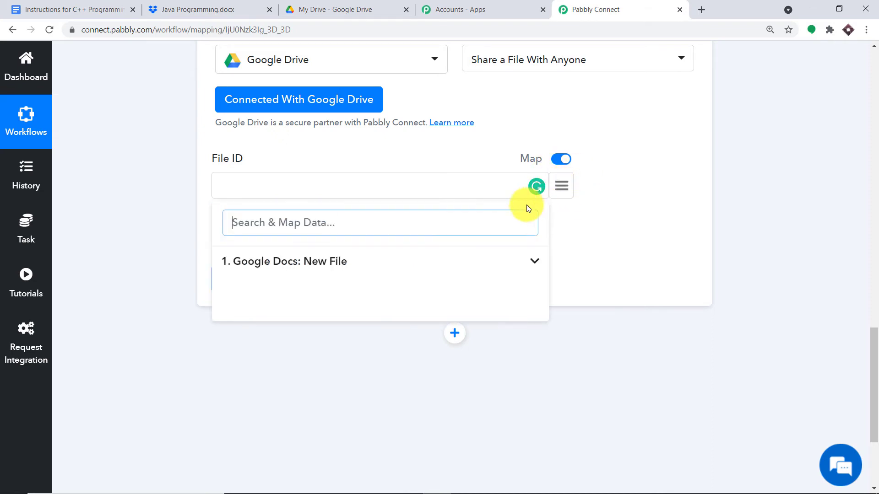
{"action": "left_click", "coordinate": [333, 266]}
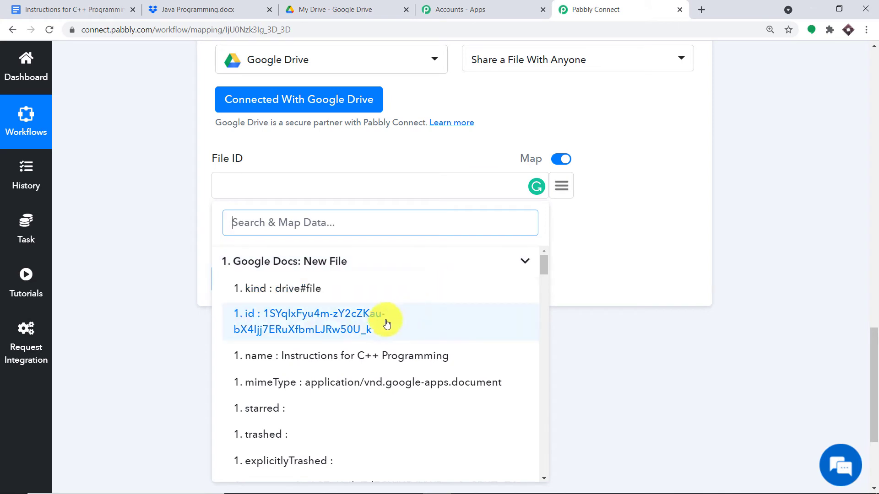
{"action": "left_click", "coordinate": [295, 323]}
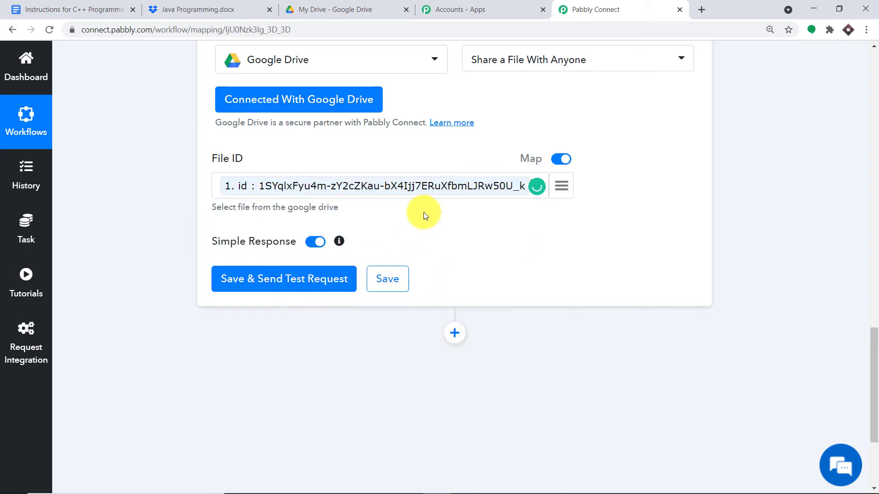
{"action": "left_click", "coordinate": [324, 280]}
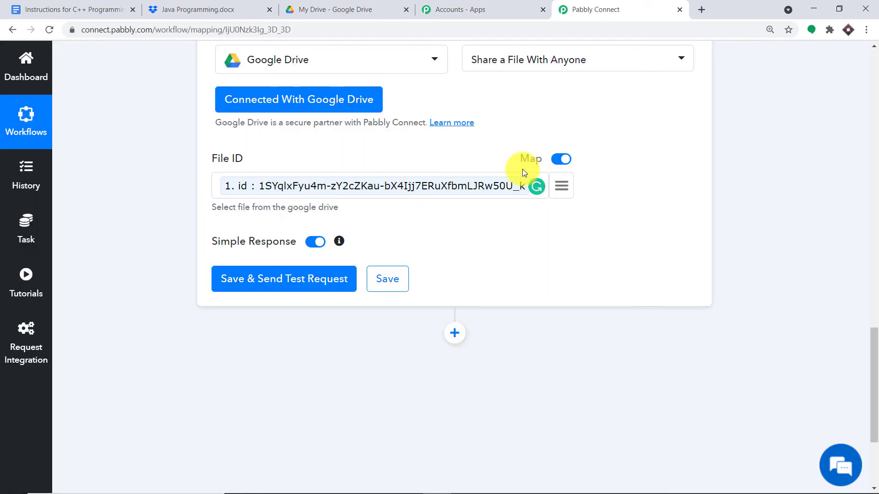
{"action": "left_click", "coordinate": [295, 277]}
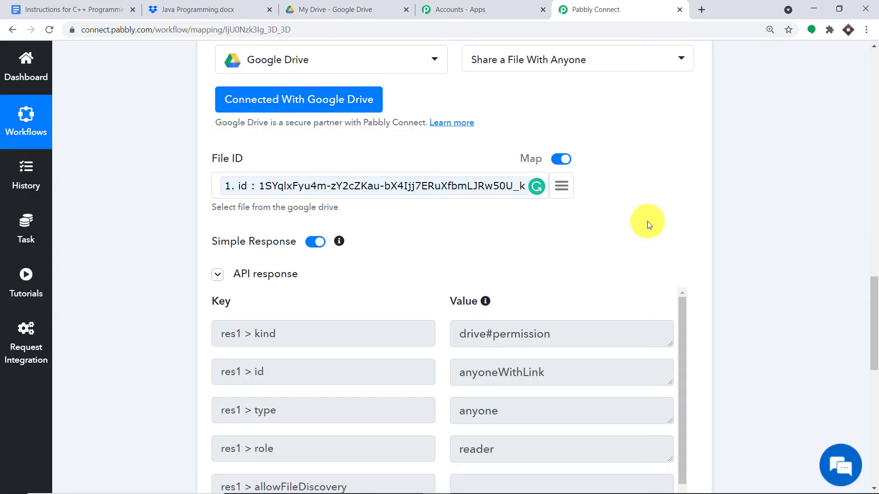
Step: Examine the sharing action's API response, including the permission role, file name, webViewLink and export links for each format
{"action": "scroll", "coordinate": [855, 243], "scroll_direction": "down", "scroll_amount": 1}
{"action": "left_click_drag", "start_coordinate": [871, 304], "coordinate": [873, 334]}
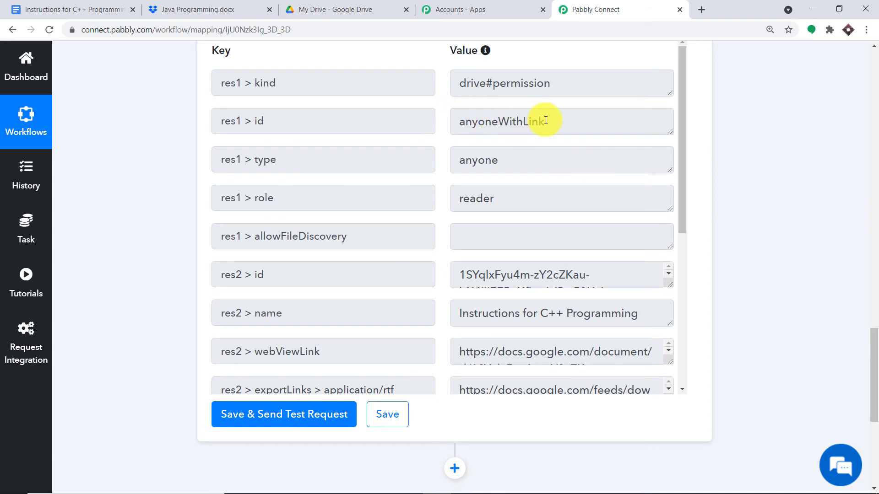
{"action": "scroll", "coordinate": [548, 158], "scroll_direction": "down", "scroll_amount": 6}
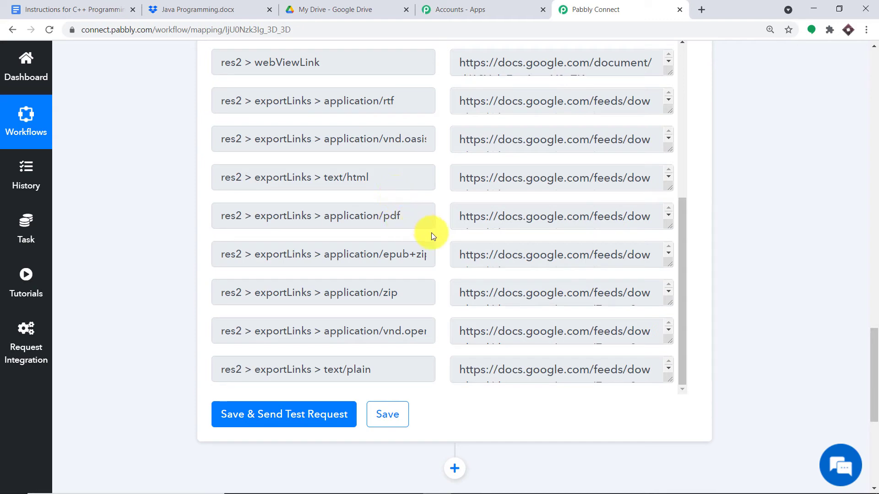
{"action": "scroll", "coordinate": [397, 295], "scroll_direction": "down", "scroll_amount": 1}
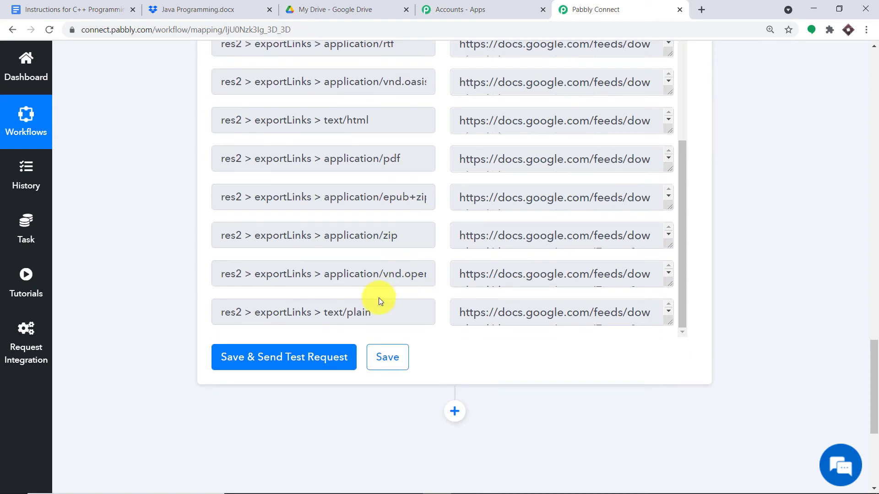
{"action": "scroll", "coordinate": [375, 306], "scroll_direction": "up", "scroll_amount": 1}
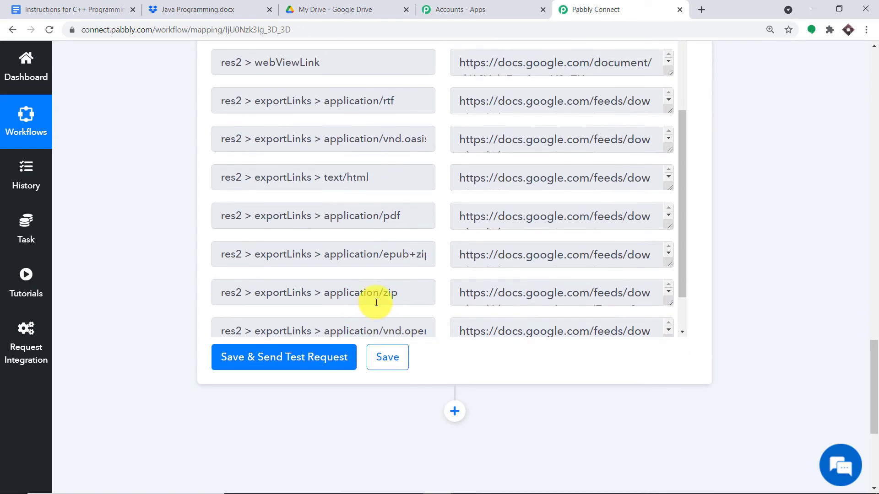
{"action": "scroll", "coordinate": [360, 212], "scroll_direction": "down", "scroll_amount": 1}
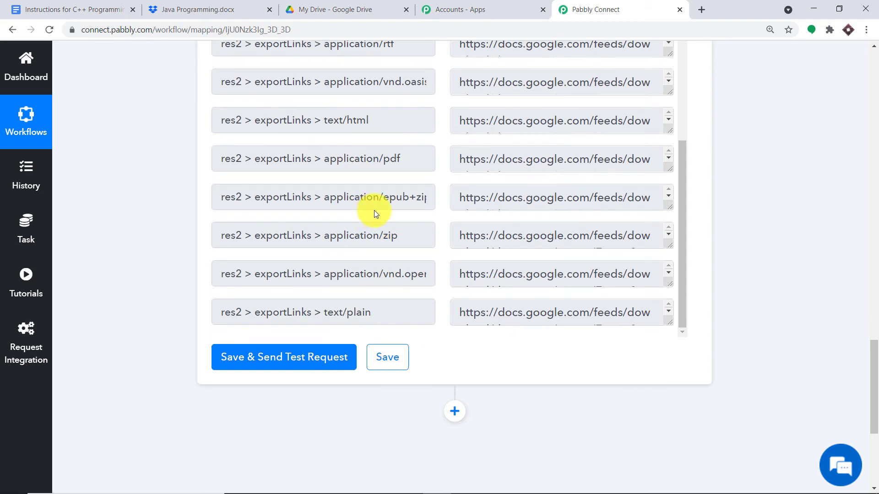
Step: Inspect the full docx export link in the sharing action's API response
{"action": "scroll", "coordinate": [469, 169], "scroll_direction": "up", "scroll_amount": 1}
{"action": "scroll", "coordinate": [654, 183], "scroll_direction": "down", "scroll_amount": 2}
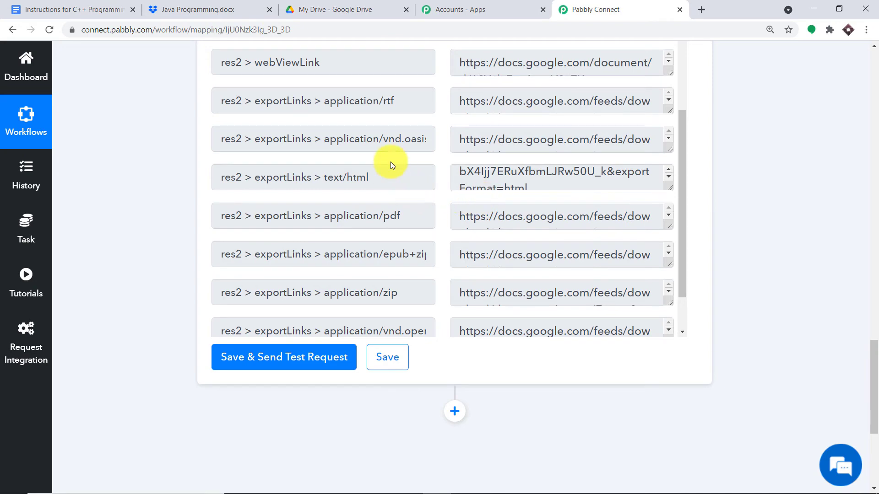
{"action": "scroll", "coordinate": [401, 246], "scroll_direction": "down", "scroll_amount": 2}
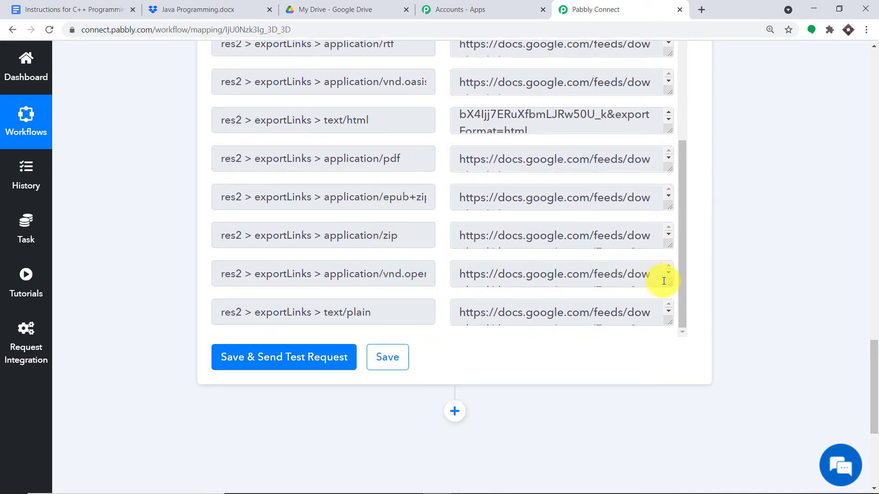
{"action": "left_click_drag", "start_coordinate": [666, 283], "coordinate": [651, 369]}
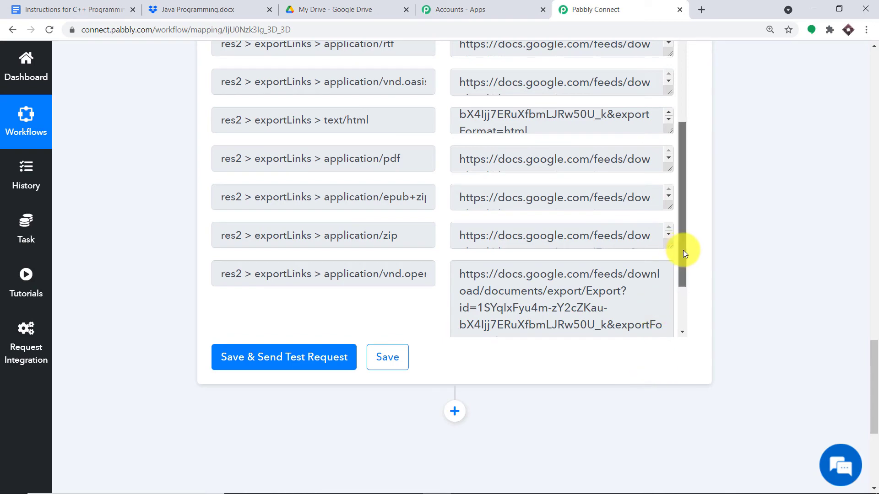
{"action": "left_click_drag", "start_coordinate": [683, 247], "coordinate": [686, 311]}
{"action": "left_click_drag", "start_coordinate": [520, 260], "coordinate": [458, 187]}
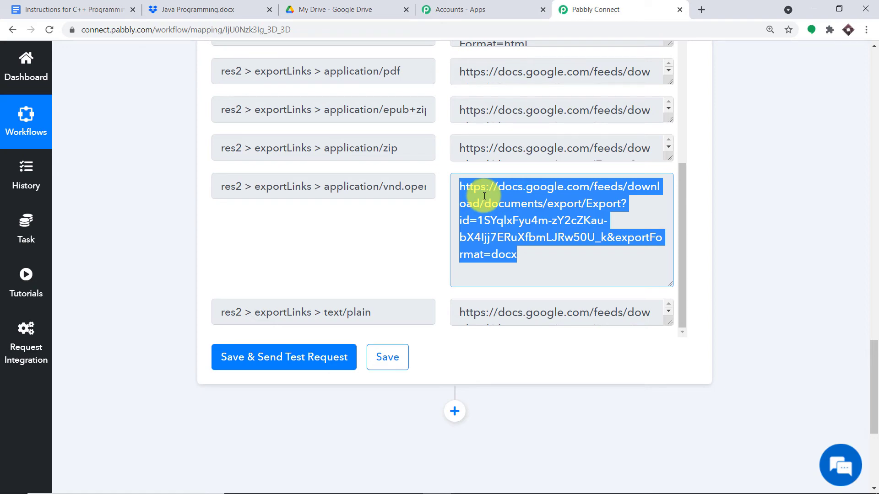
Step: Add another action after the Google Drive one, using Dropbox as the app and Upload File as the action event
{"action": "scroll", "coordinate": [869, 361], "scroll_direction": "down", "scroll_amount": 3}
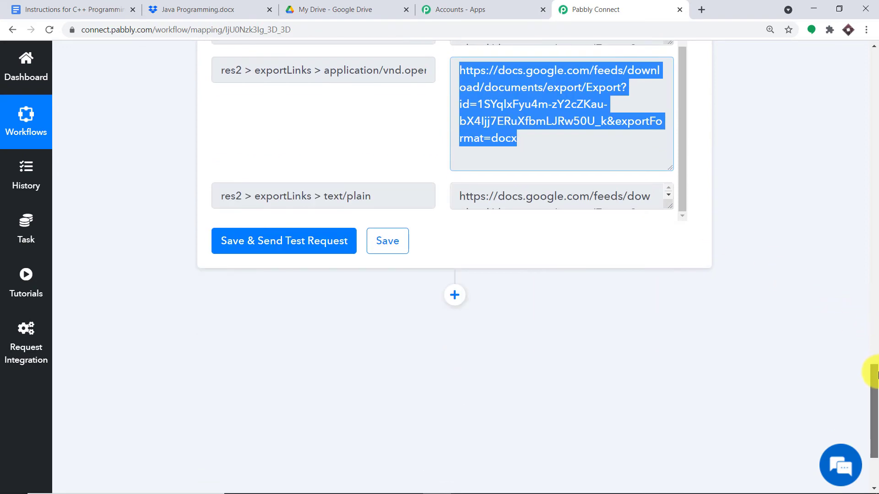
{"action": "scroll", "coordinate": [875, 357], "scroll_direction": "up", "scroll_amount": 1}
{"action": "left_click", "coordinate": [455, 265]}
{"action": "scroll", "coordinate": [714, 275], "scroll_direction": "down", "scroll_amount": 2}
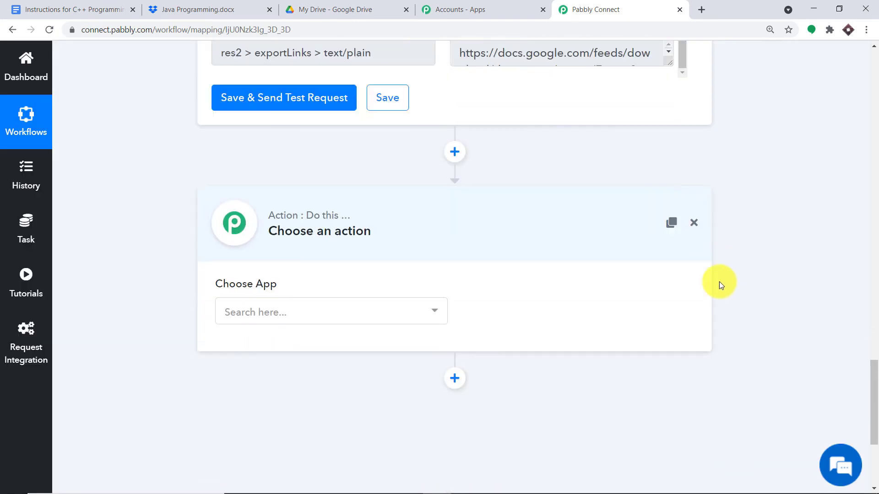
{"action": "left_click", "coordinate": [361, 307]}
{"action": "type", "text": "dro"}
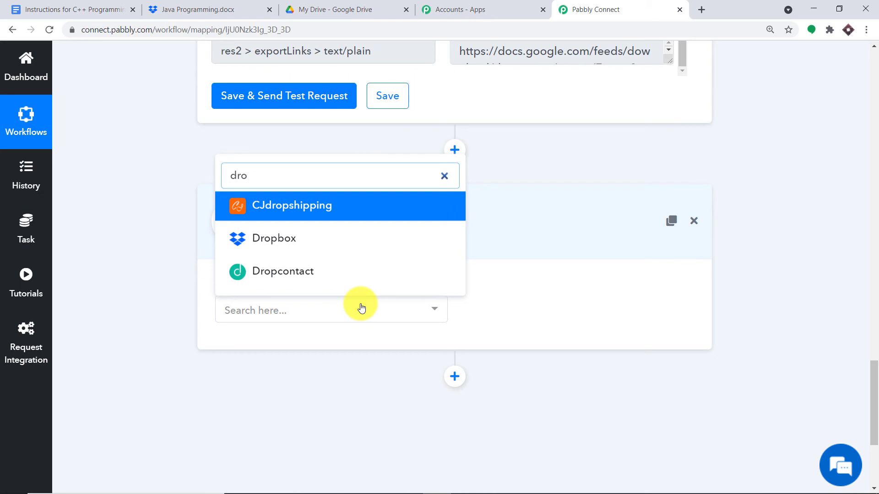
{"action": "left_click", "coordinate": [295, 238]}
{"action": "left_click", "coordinate": [538, 317]}
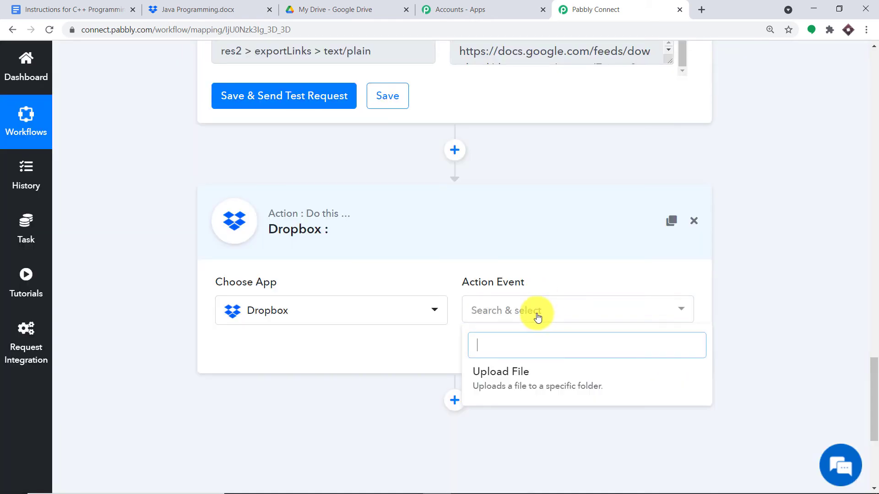
{"action": "left_click", "coordinate": [520, 378]}
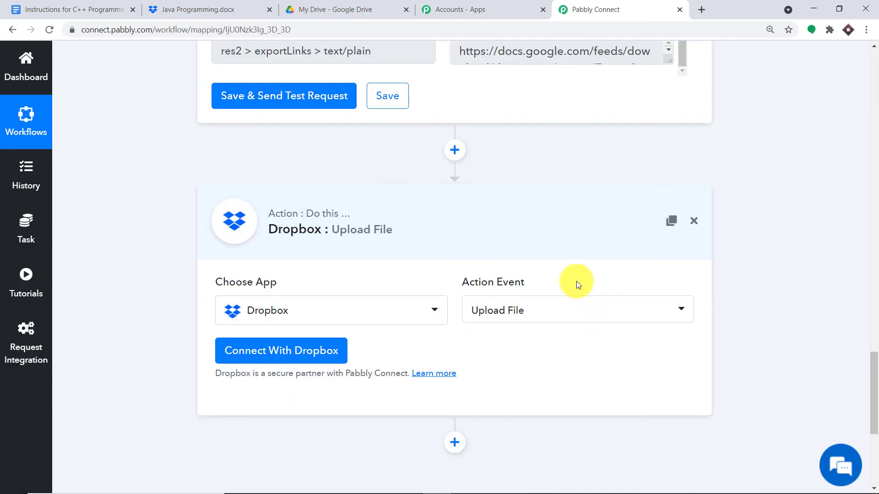
{"action": "left_click", "coordinate": [554, 320]}
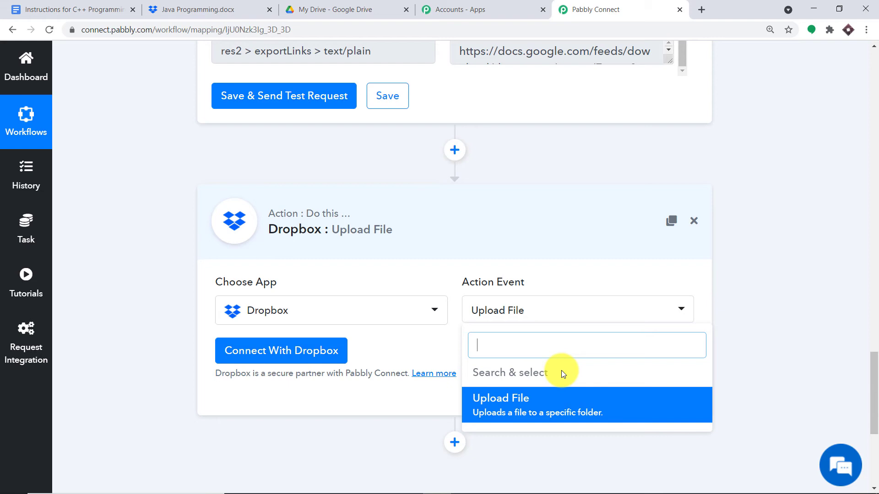
{"action": "left_click", "coordinate": [385, 348]}
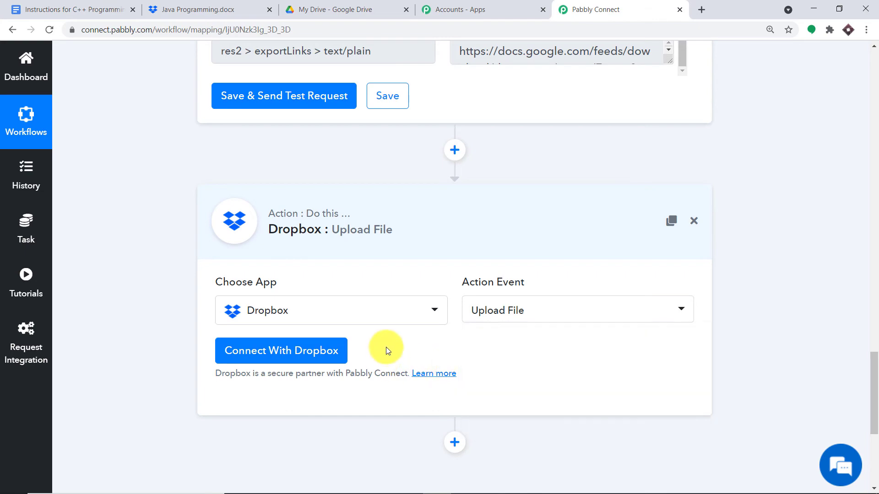
Step: Connect the Upload File action to the Dropbox account and acknowledge the authorization
{"action": "left_click", "coordinate": [294, 351]}
{"action": "left_click", "coordinate": [372, 280]}
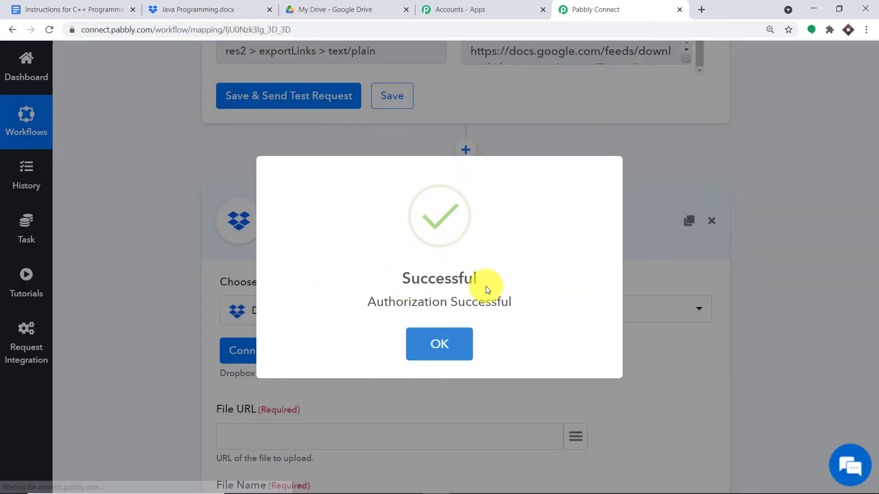
{"action": "left_click", "coordinate": [441, 341]}
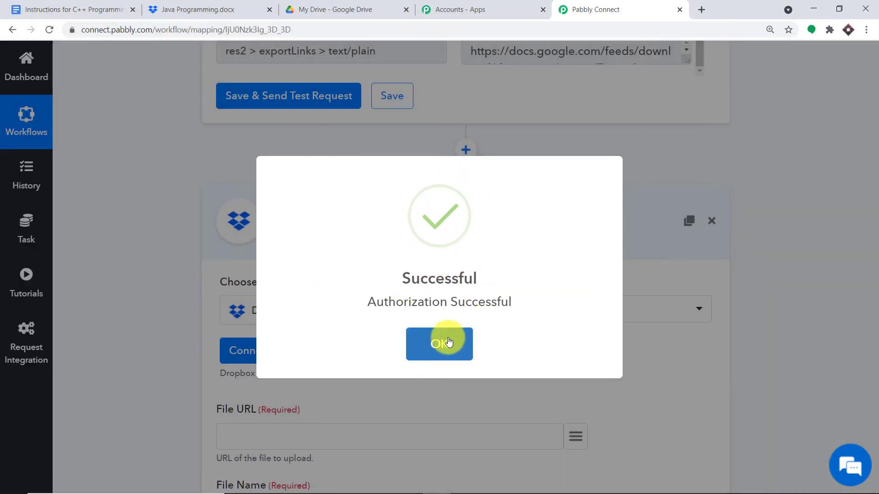
Step: Map File URL to the docx export link from Google Drive: Share a File With Anyone
{"action": "scroll", "coordinate": [526, 198], "scroll_direction": "down", "scroll_amount": 4}
{"action": "scroll", "coordinate": [525, 196], "scroll_direction": "down", "scroll_amount": 3}
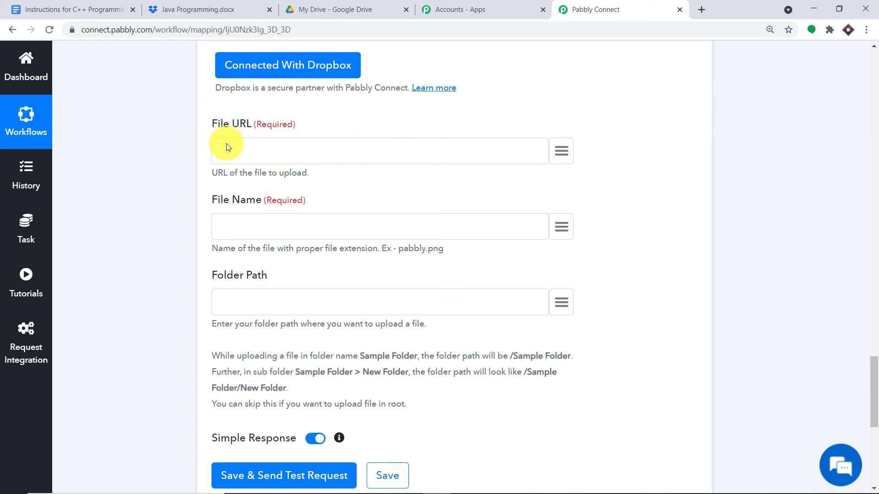
{"action": "scroll", "coordinate": [651, 168], "scroll_direction": "up", "scroll_amount": 7}
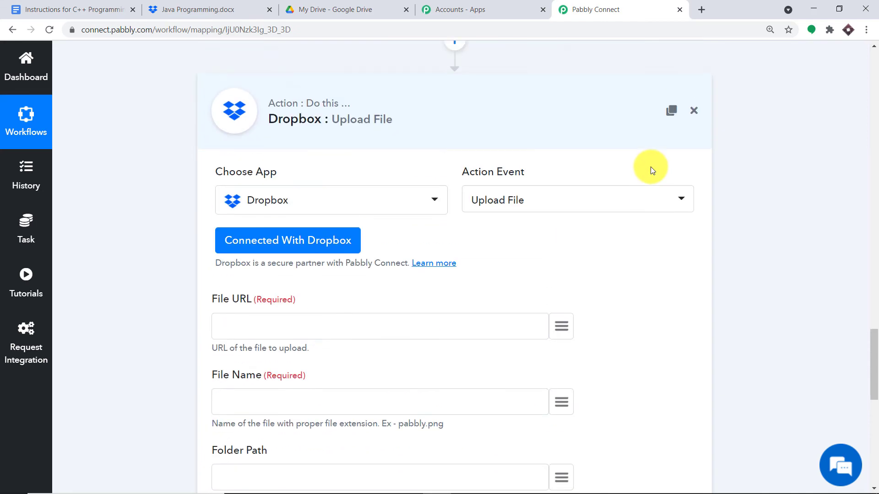
{"action": "scroll", "coordinate": [652, 170], "scroll_direction": "up", "scroll_amount": 2}
{"action": "left_click_drag", "start_coordinate": [567, 162], "coordinate": [447, 98]}
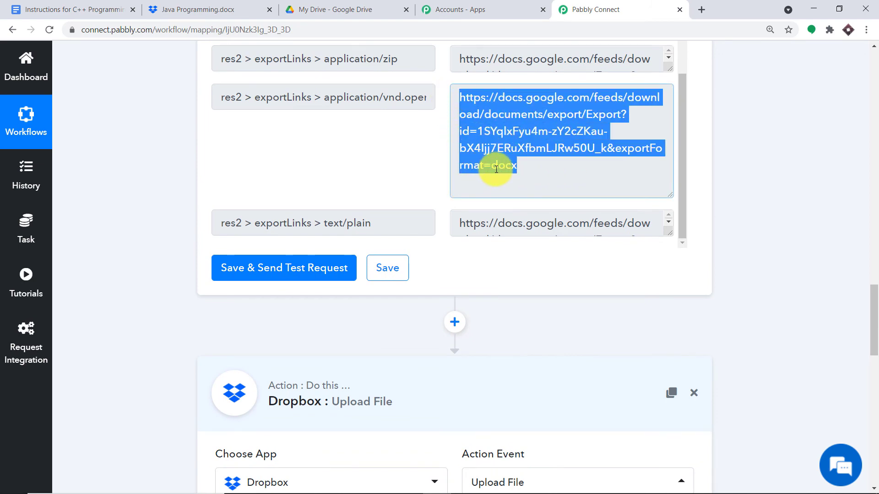
{"action": "left_click_drag", "start_coordinate": [874, 302], "coordinate": [872, 369]}
{"action": "left_click", "coordinate": [562, 236]}
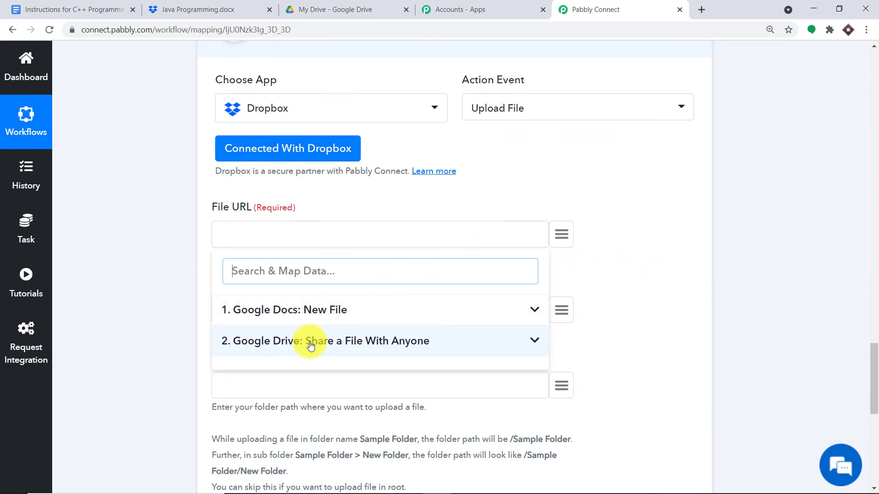
{"action": "left_click", "coordinate": [249, 343]}
{"action": "left_click_drag", "start_coordinate": [874, 363], "coordinate": [873, 383]}
{"action": "scroll", "coordinate": [386, 237], "scroll_direction": "down", "scroll_amount": 4}
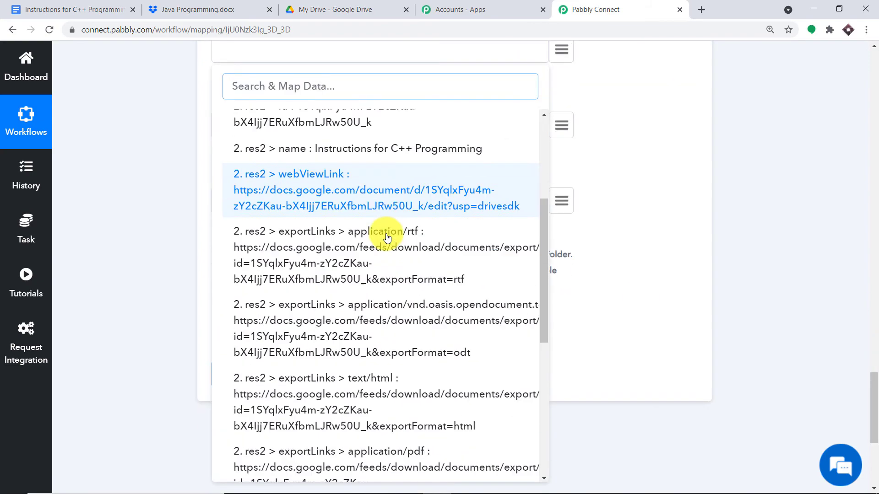
{"action": "scroll", "coordinate": [386, 237], "scroll_direction": "down", "scroll_amount": 10}
{"action": "left_click", "coordinate": [420, 387]}
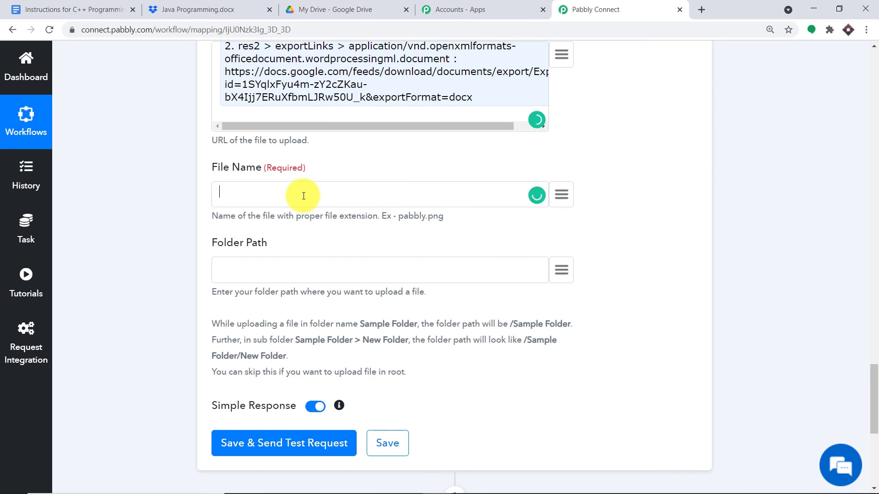
Step: Map File Name to the name from Google Docs: New File, followed by the extension .docx
{"action": "left_click", "coordinate": [304, 196]}
{"action": "scroll", "coordinate": [402, 171], "scroll_direction": "up", "scroll_amount": 1}
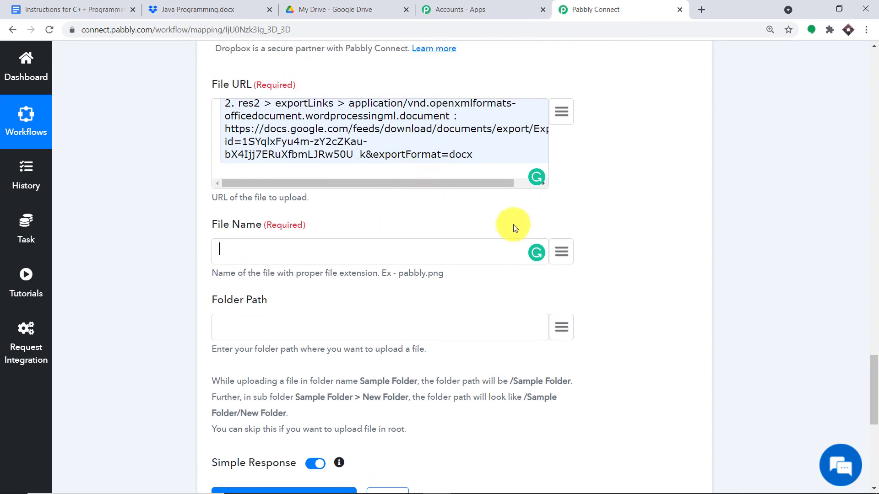
{"action": "left_click", "coordinate": [560, 253]}
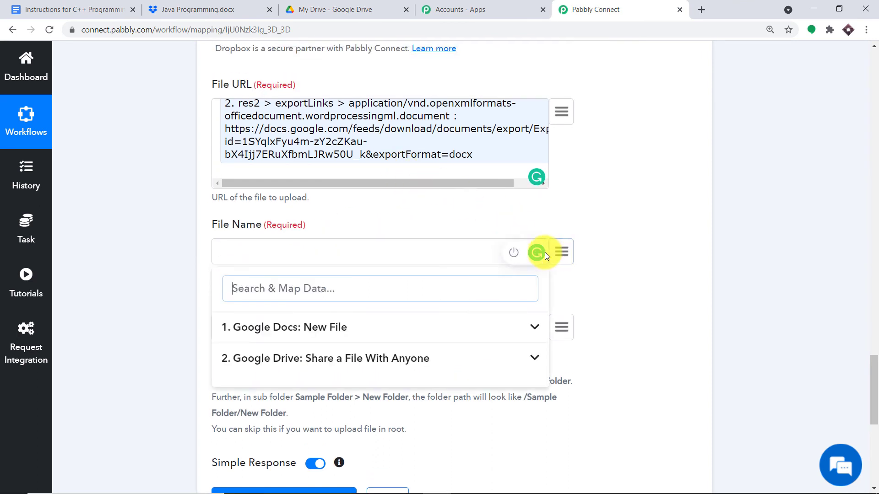
{"action": "left_click", "coordinate": [346, 326]}
{"action": "scroll", "coordinate": [371, 343], "scroll_direction": "down", "scroll_amount": 3}
{"action": "scroll", "coordinate": [364, 360], "scroll_direction": "up", "scroll_amount": 1}
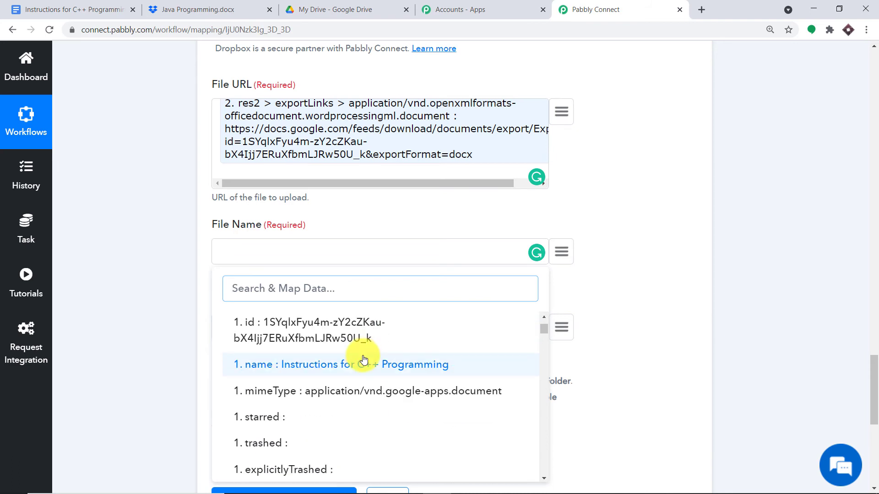
{"action": "left_click", "coordinate": [364, 359]}
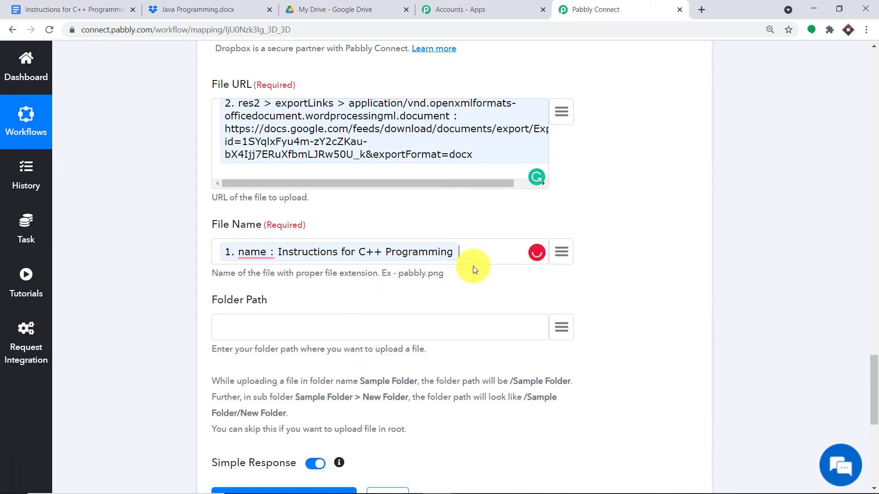
{"action": "type", "text": ".docx"}
{"action": "scroll", "coordinate": [516, 256], "scroll_direction": "down", "scroll_amount": 1}
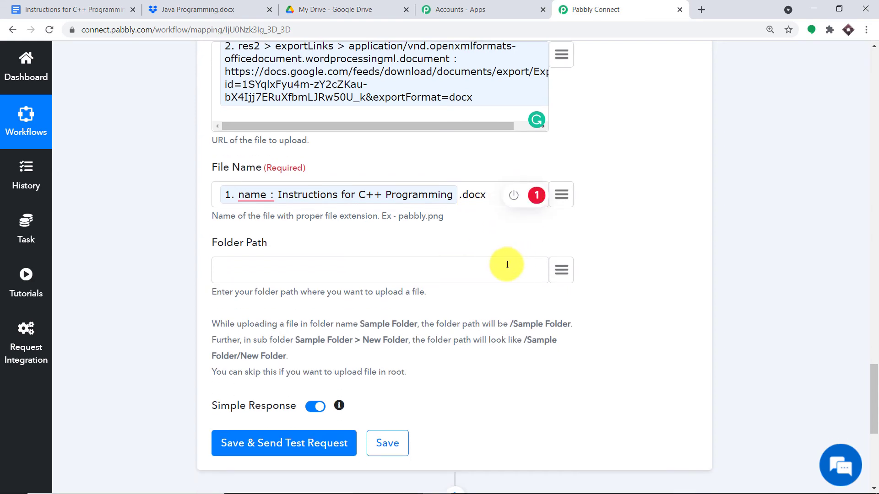
Step: Switch to Dropbox, leave the Java Programming.docx preview, and create a new folder named Shine
{"action": "left_click", "coordinate": [206, 9]}
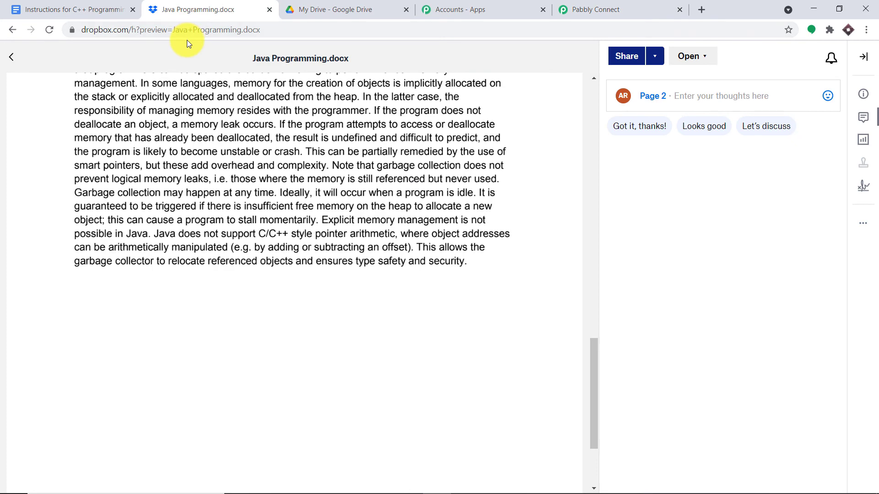
{"action": "left_click", "coordinate": [11, 58]}
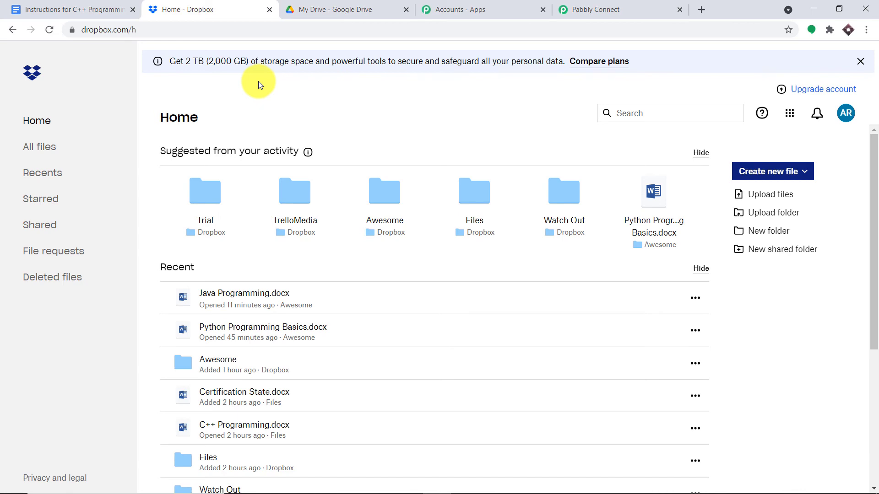
{"action": "left_click", "coordinate": [773, 233]}
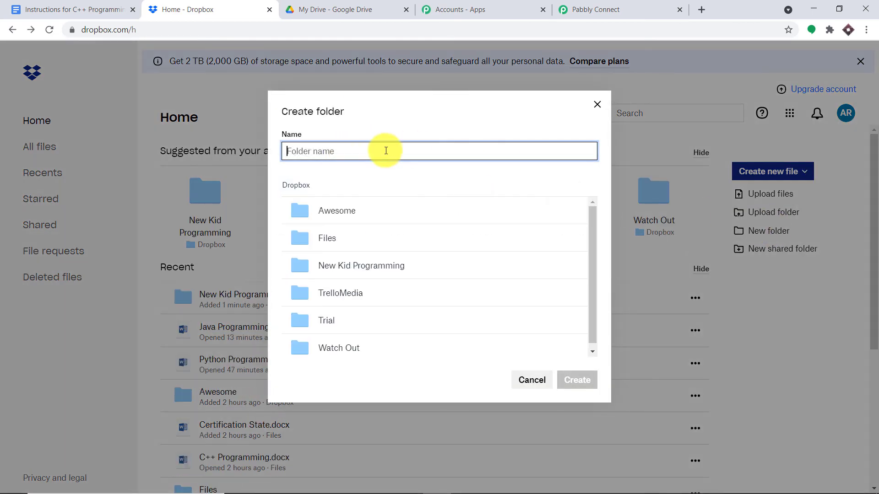
{"action": "type", "text": "Shine"}
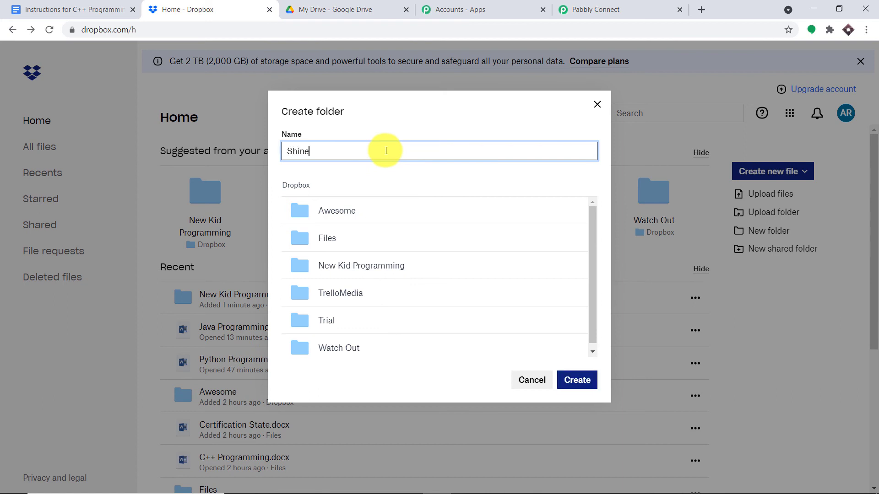
{"action": "left_click", "coordinate": [576, 380]}
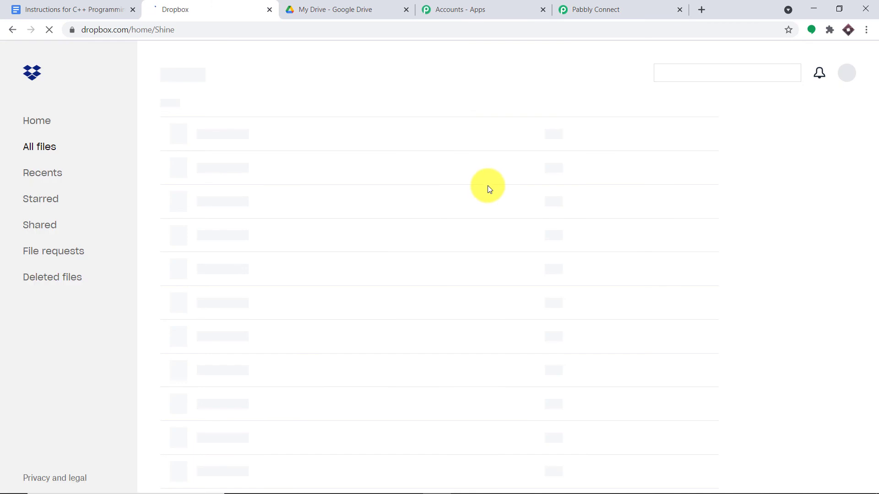
Step: Copy the new folder's name and set the Upload File action's Folder Path in Pabbly Connect to /Shine
{"action": "left_click_drag", "start_coordinate": [264, 113], "coordinate": [232, 114]}
{"action": "right_click", "coordinate": [232, 113]}
{"action": "left_click", "coordinate": [243, 122]}
{"action": "left_click", "coordinate": [595, 9]}
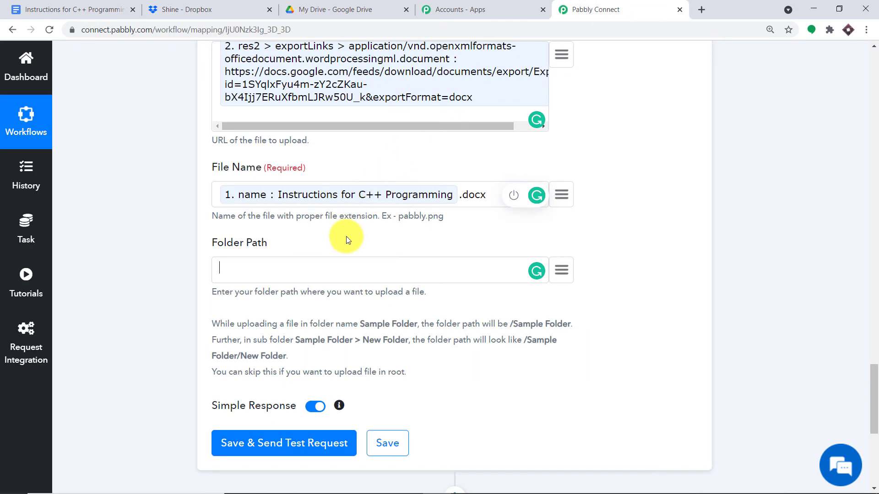
{"action": "type", "text": "/"}
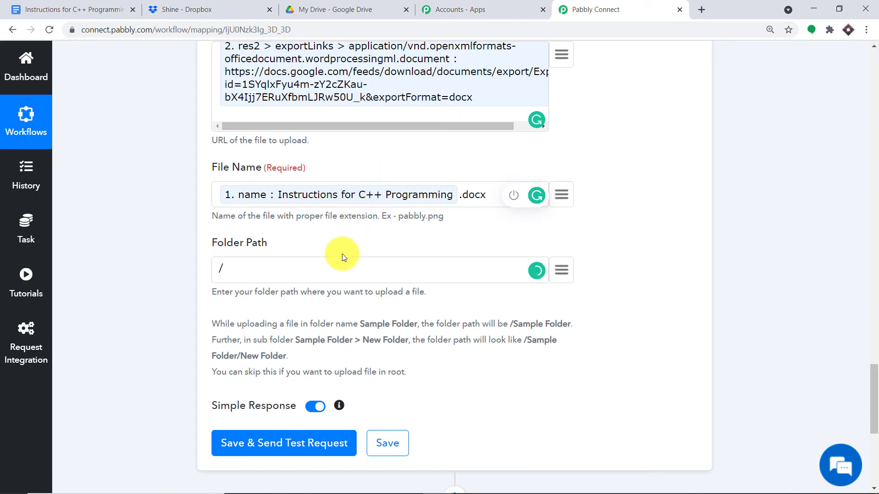
{"action": "key", "text": "ctrl+v"}
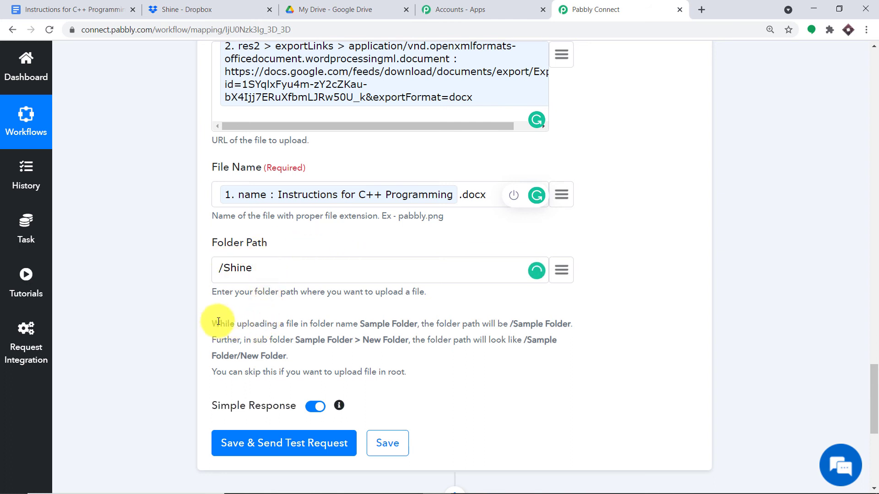
Step: Check the Shine folder in Dropbox, and return to Pabbly Connect to review the Upload File fields
{"action": "scroll", "coordinate": [285, 284], "scroll_direction": "down", "scroll_amount": 1}
{"action": "scroll", "coordinate": [285, 284], "scroll_direction": "down", "scroll_amount": 1}
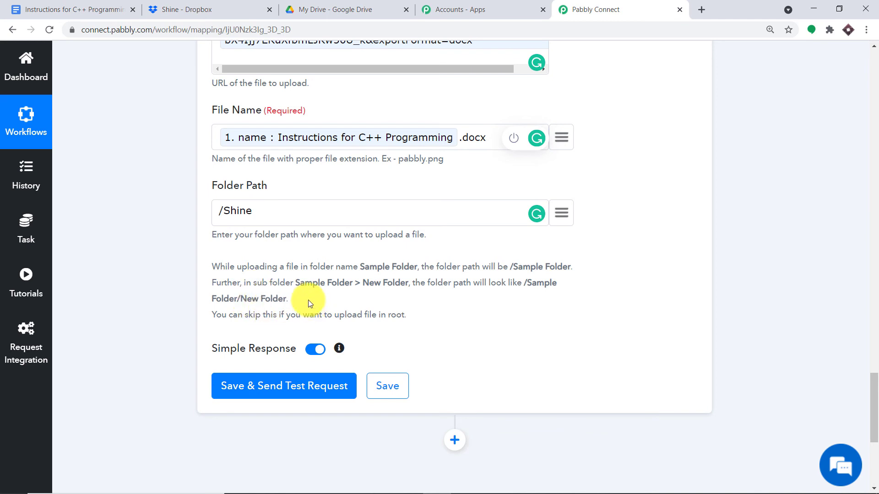
{"action": "left_click", "coordinate": [203, 10]}
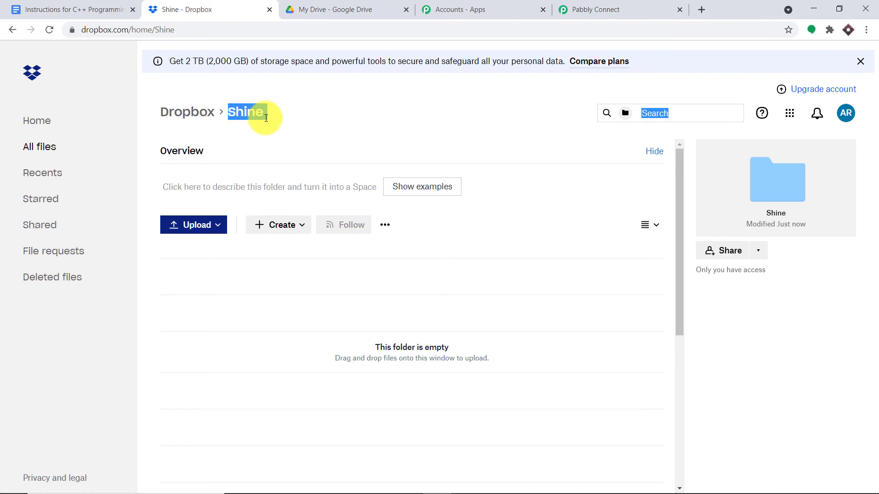
{"action": "left_click", "coordinate": [576, 5]}
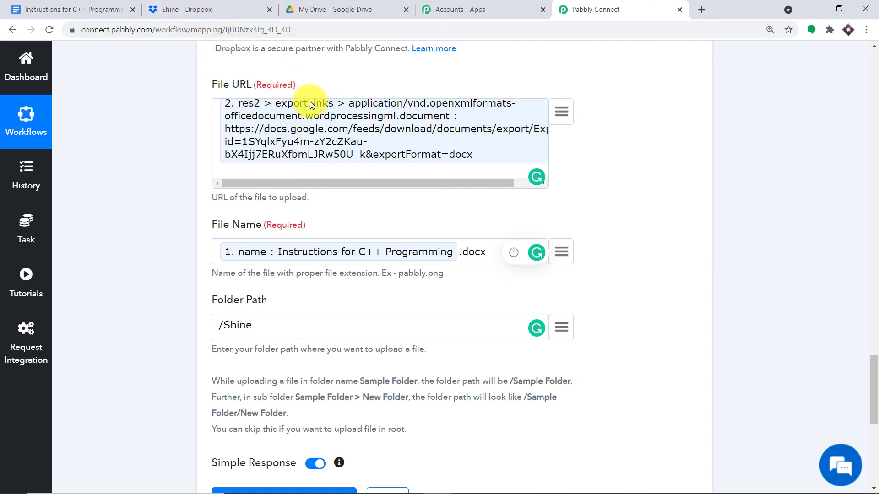
Step: Check the Upload File fields against the empty Shine folder in Dropbox, then save the action and send a test request in Pabbly Connect
{"action": "scroll", "coordinate": [231, 283], "scroll_direction": "down", "scroll_amount": 2}
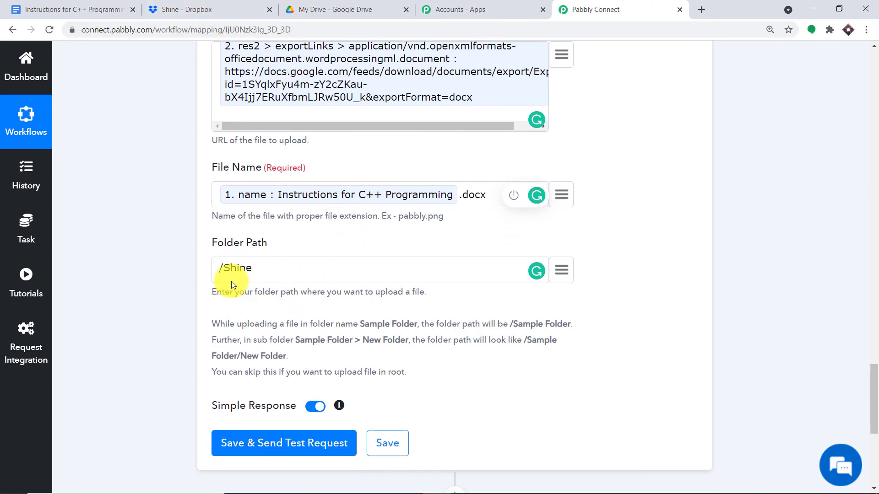
{"action": "left_click", "coordinate": [228, 203]}
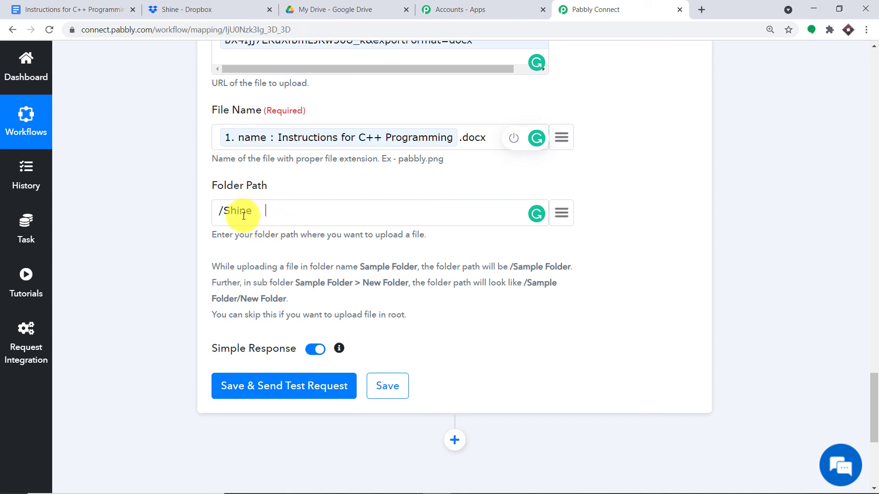
{"action": "scroll", "coordinate": [292, 256], "scroll_direction": "down", "scroll_amount": 1}
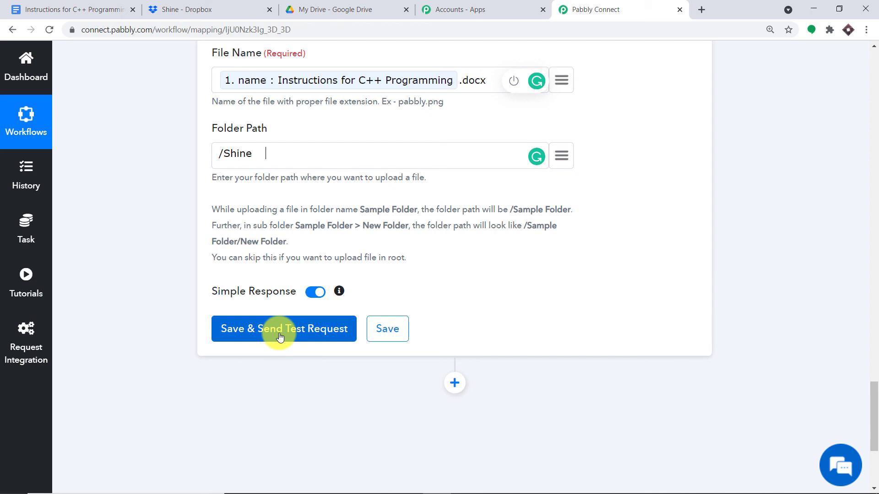
{"action": "scroll", "coordinate": [290, 287], "scroll_direction": "up", "scroll_amount": 3}
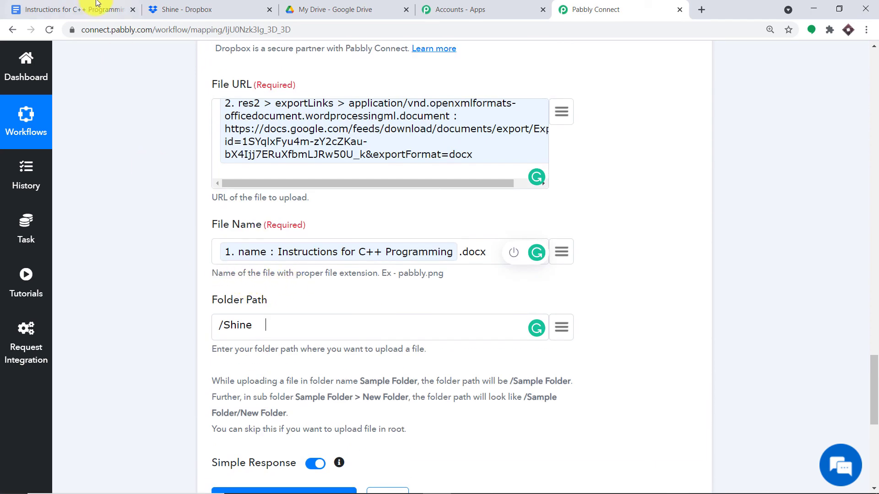
{"action": "left_click", "coordinate": [103, 10]}
{"action": "left_click", "coordinate": [204, 8]}
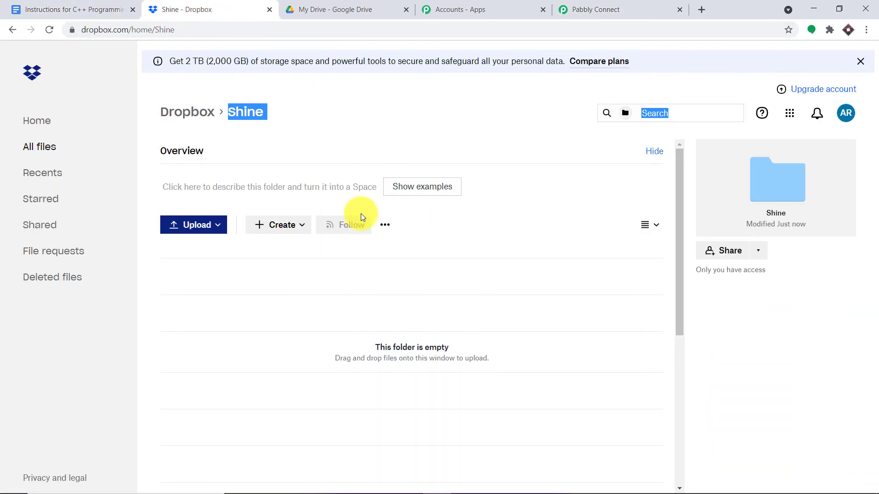
{"action": "left_click", "coordinate": [601, 6]}
{"action": "scroll", "coordinate": [362, 348], "scroll_direction": "down", "scroll_amount": 5}
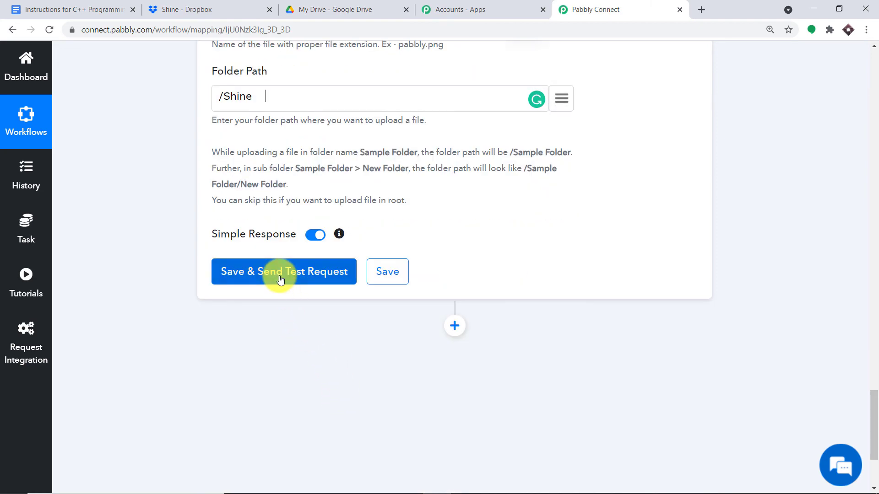
{"action": "left_click", "coordinate": [319, 261]}
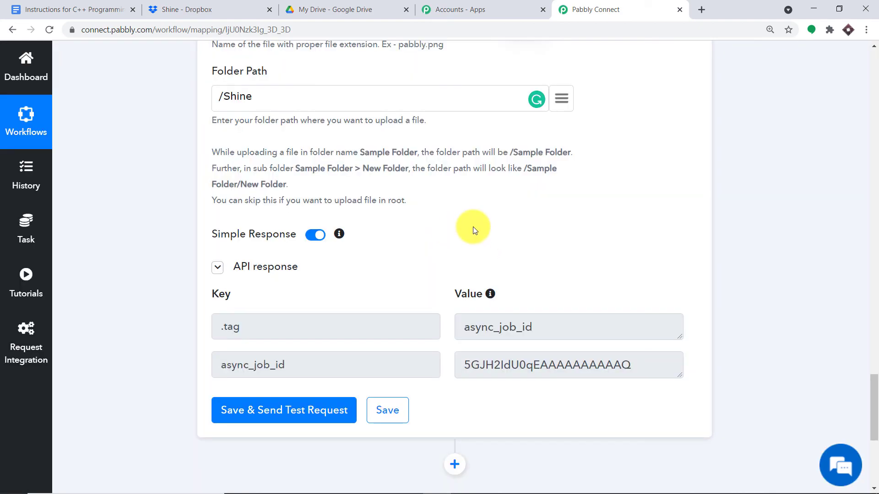
Step: Switch to Dropbox, reload the Shine folder, and open Instructions for C++ Programming.docx to look through its contents
{"action": "left_click", "coordinate": [196, 10]}
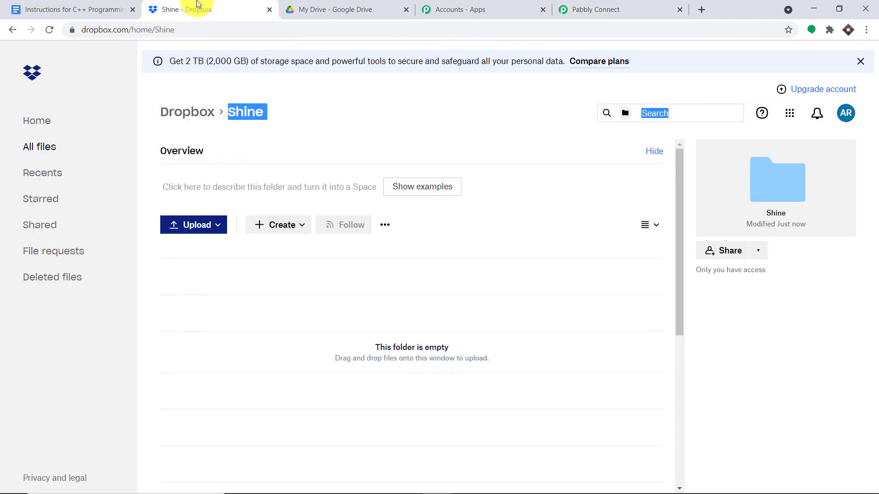
{"action": "left_click", "coordinate": [53, 31]}
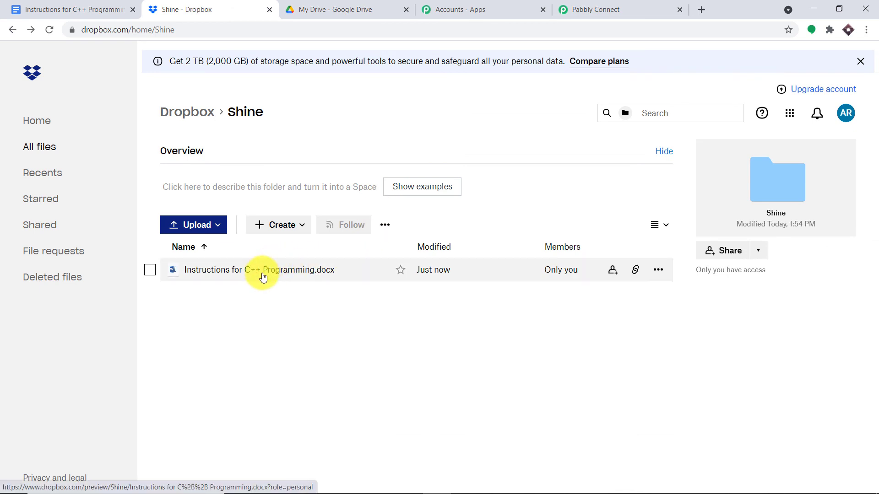
{"action": "left_click", "coordinate": [262, 275]}
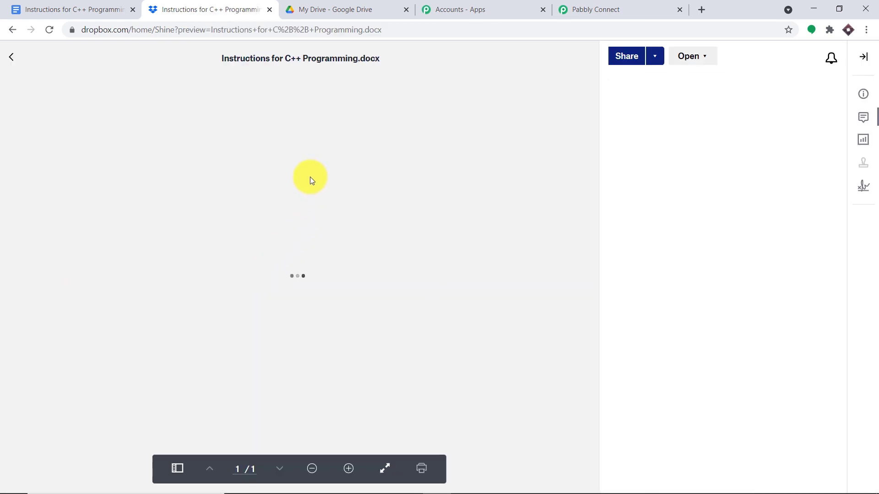
{"action": "scroll", "coordinate": [364, 229], "scroll_direction": "down", "scroll_amount": 8}
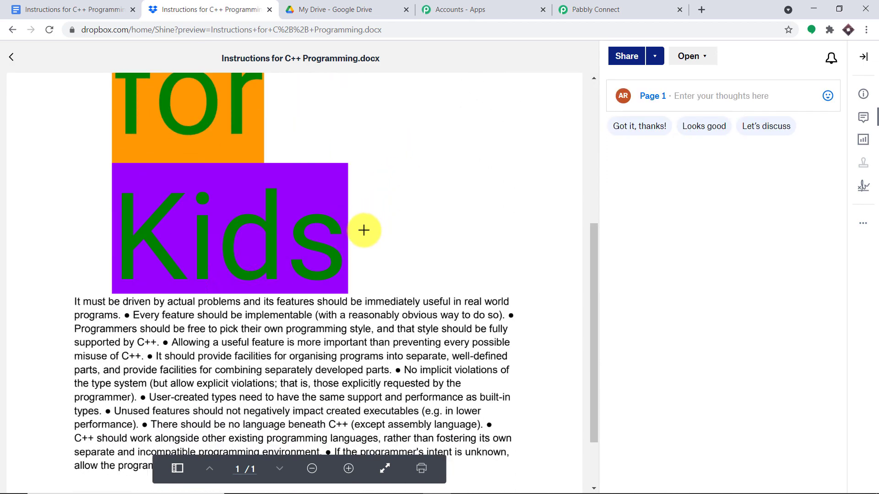
{"action": "scroll", "coordinate": [359, 222], "scroll_direction": "up", "scroll_amount": 5}
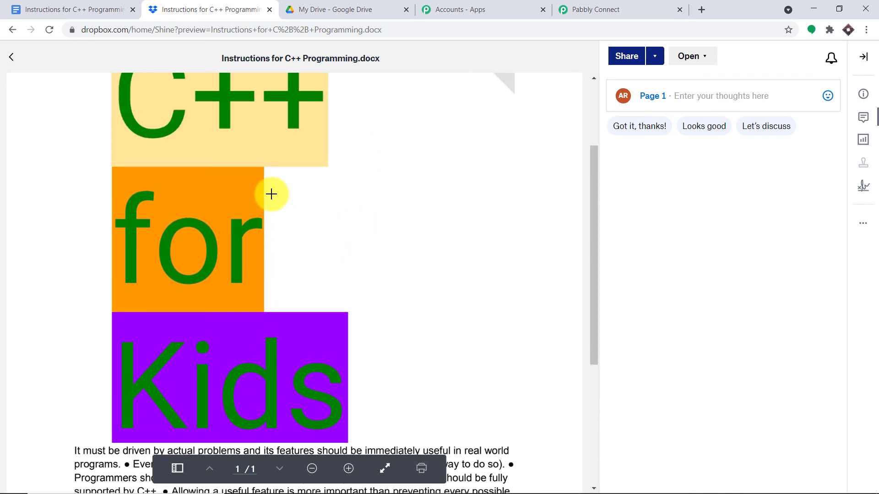
Step: Compare the original Instructions for C++ Programming document in Google Docs with the uploaded copy in Dropbox
{"action": "left_click", "coordinate": [46, 4]}
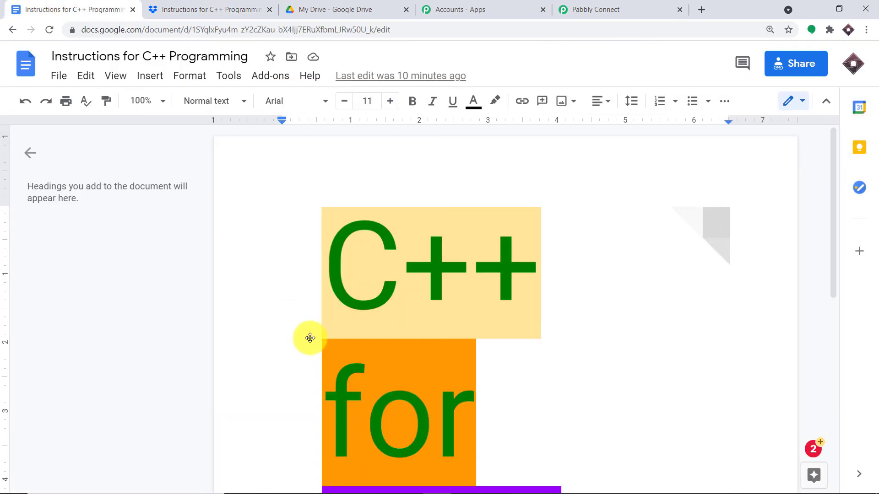
{"action": "left_click", "coordinate": [155, 9]}
{"action": "scroll", "coordinate": [285, 323], "scroll_direction": "down", "scroll_amount": 3}
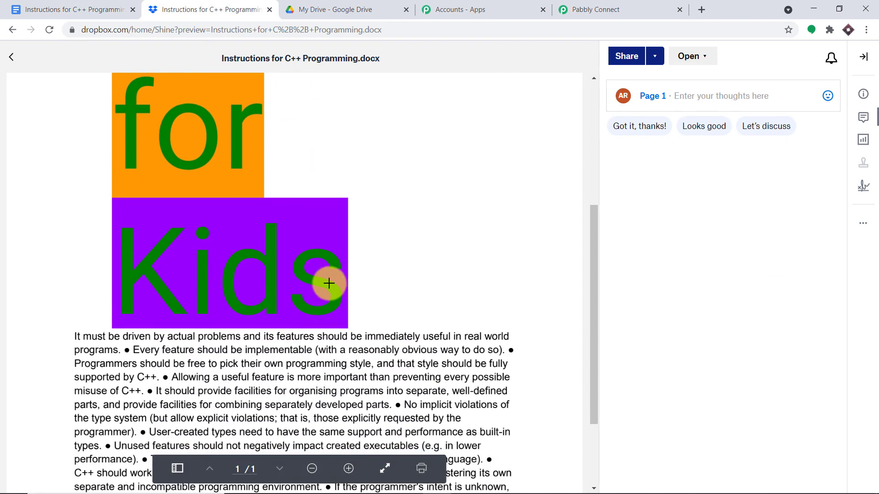
Step: Return to Pabbly Connect and collapse the Dropbox Upload File, Google Drive Share a File With Anyone, and Google Docs New File steps
{"action": "left_click", "coordinate": [588, 5]}
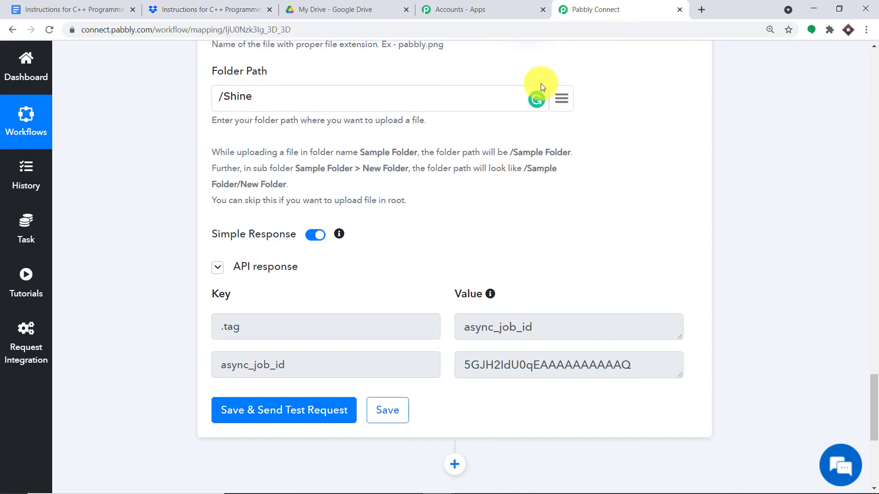
{"action": "left_click_drag", "start_coordinate": [873, 387], "coordinate": [872, 304]}
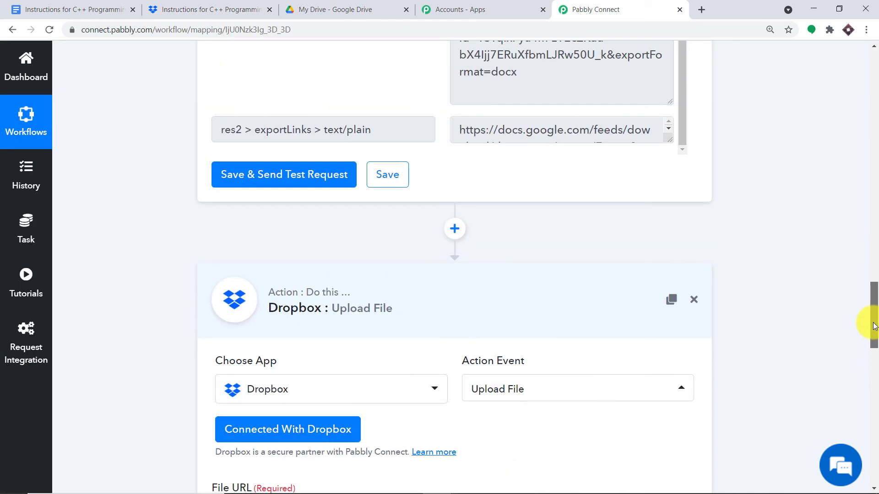
{"action": "left_click", "coordinate": [284, 318]}
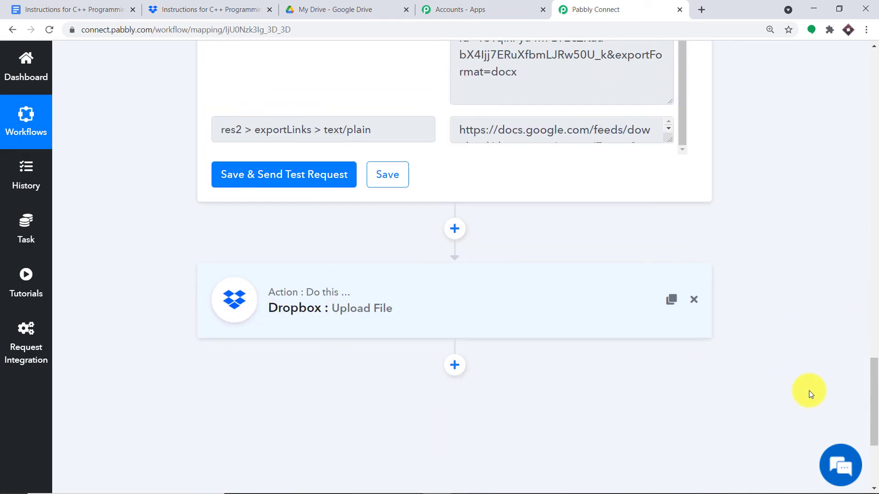
{"action": "left_click_drag", "start_coordinate": [875, 400], "coordinate": [870, 270]}
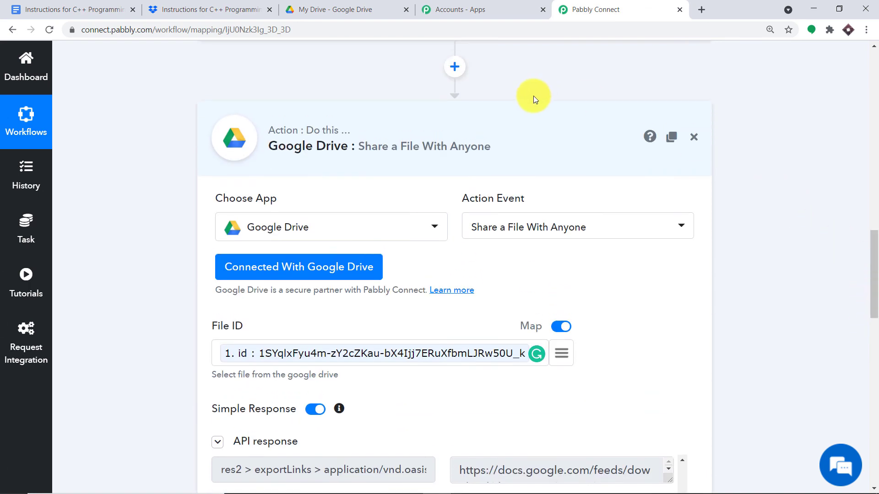
{"action": "left_click", "coordinate": [462, 136]}
{"action": "left_click_drag", "start_coordinate": [868, 196], "coordinate": [869, 105]}
{"action": "left_click", "coordinate": [399, 112]}
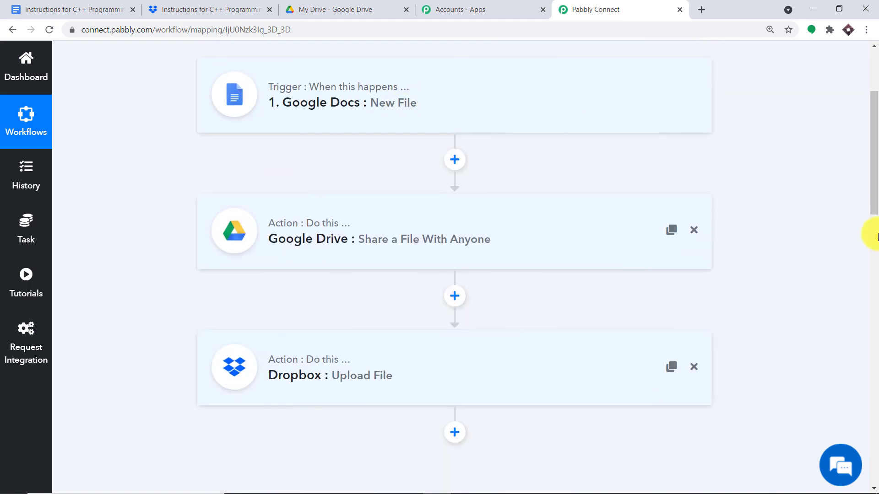